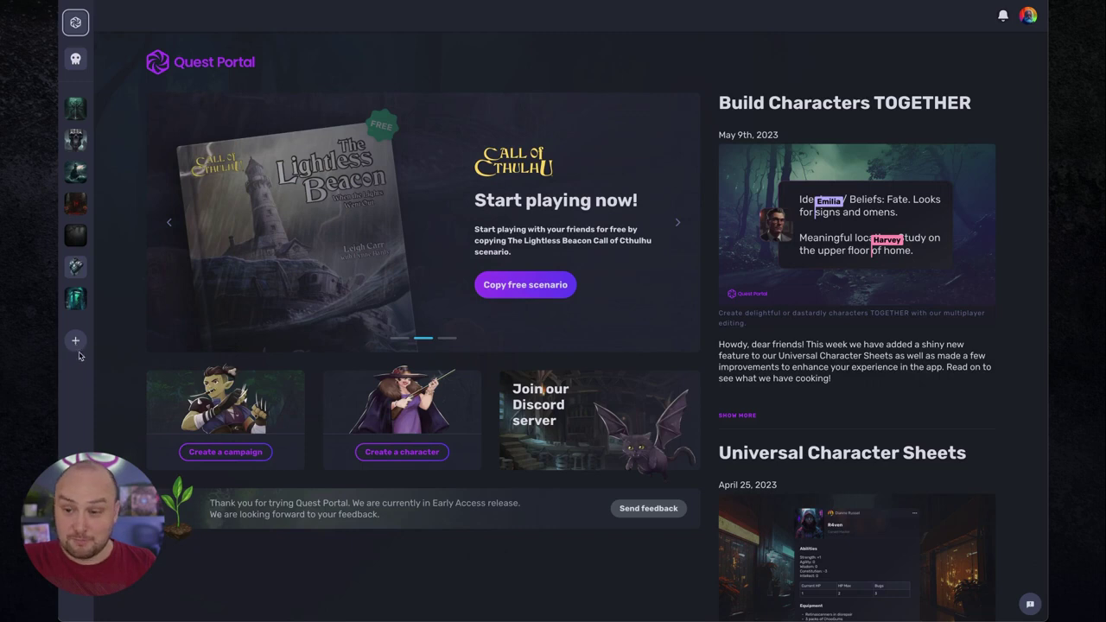
Step: Create a new campaign and name it "The Story of Mr. Mandrake"
left_click(75, 342)
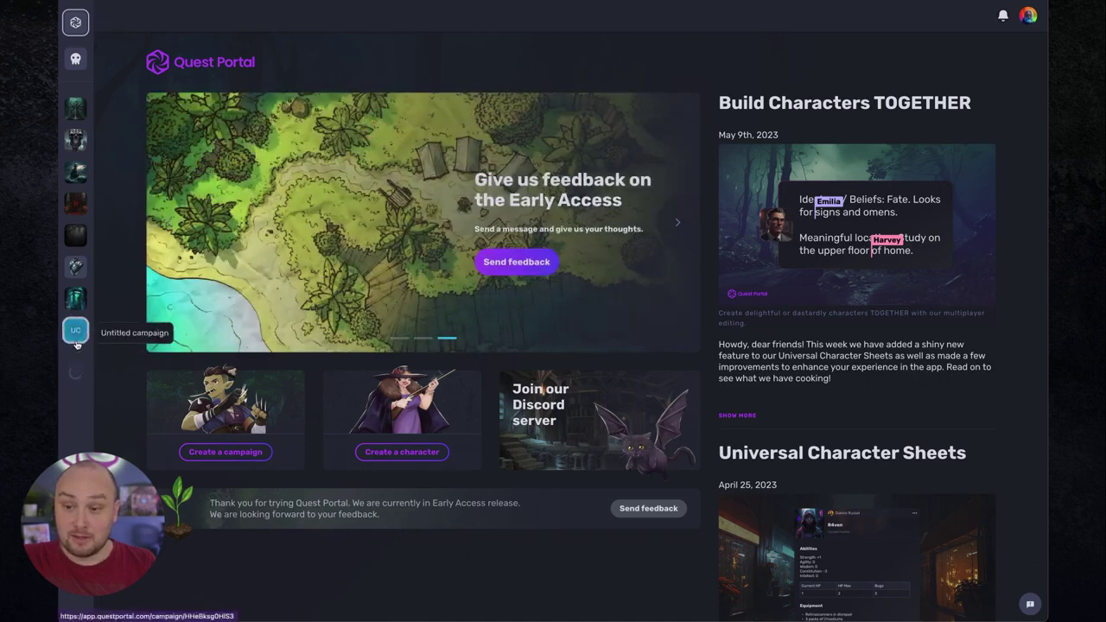
left_click(75, 333)
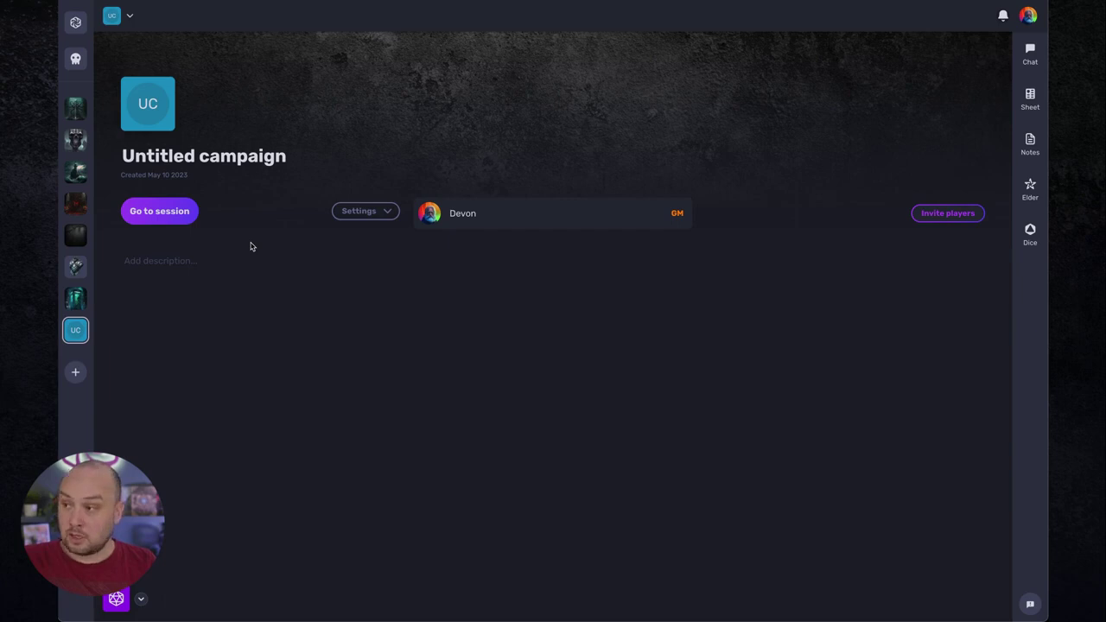
left_click(236, 158)
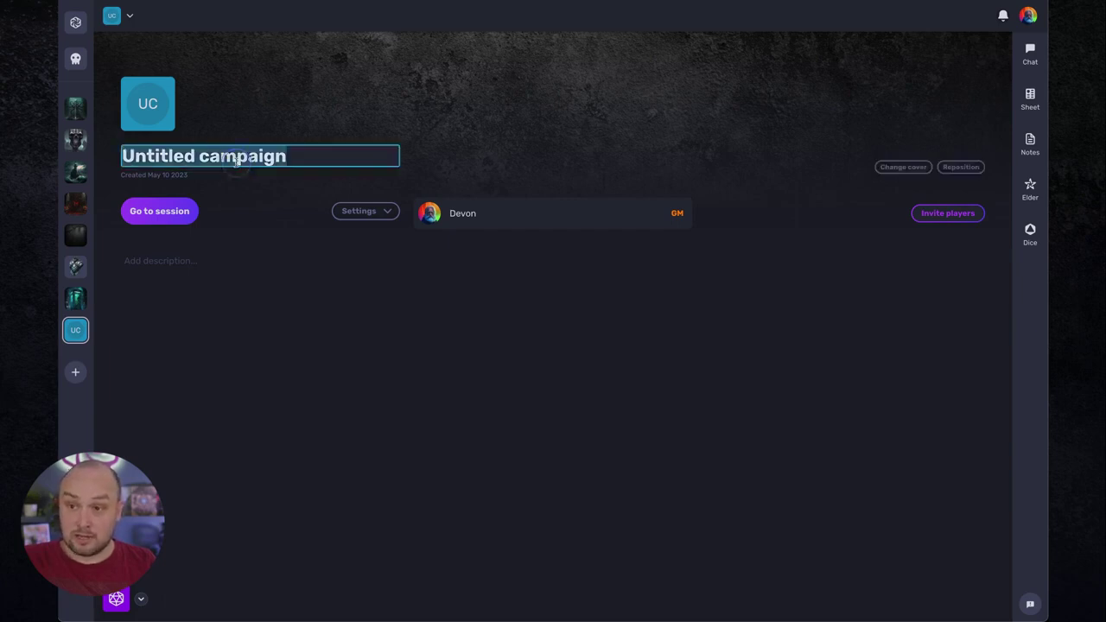
type("The STor")
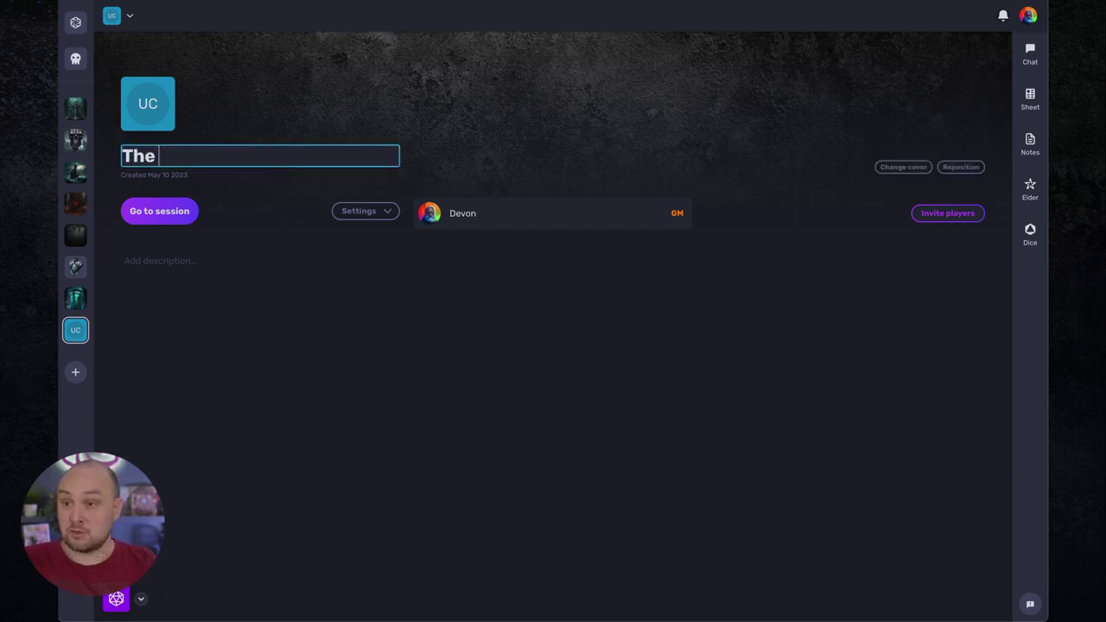
key("BackSpace")
key("BackSpace")
key("BackSpace")
type("tory o")
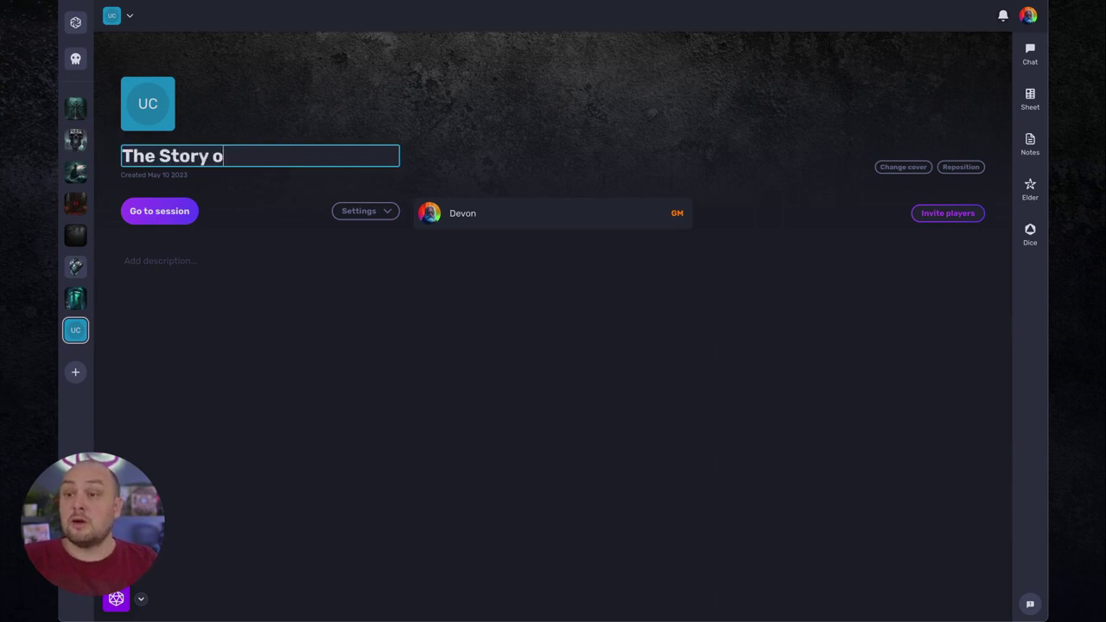
type("f Mr. Mandrake")
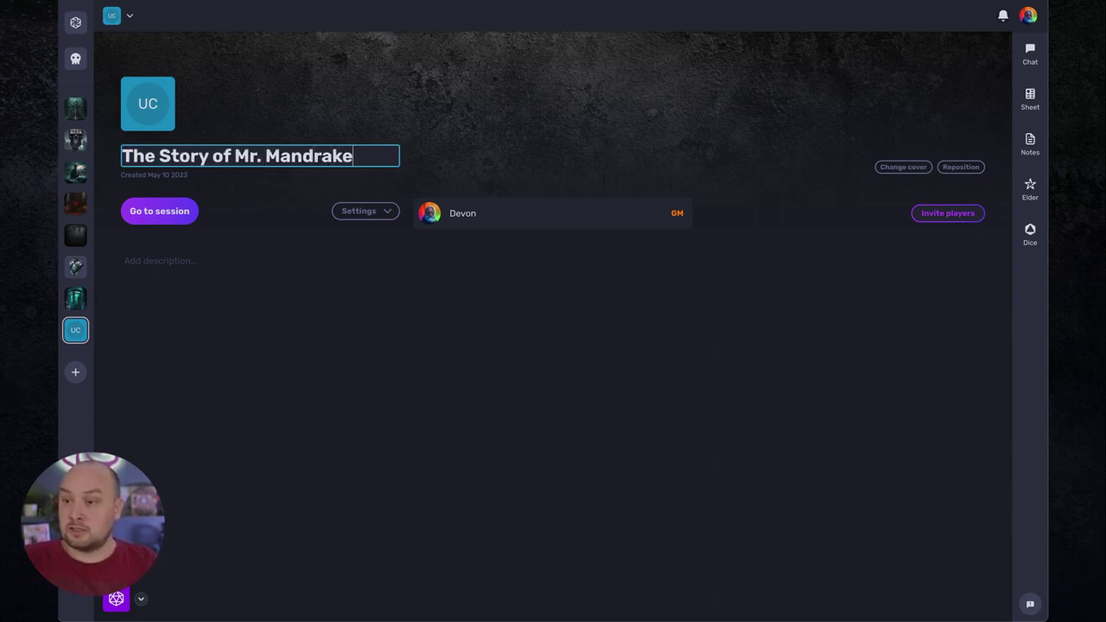
key("Return")
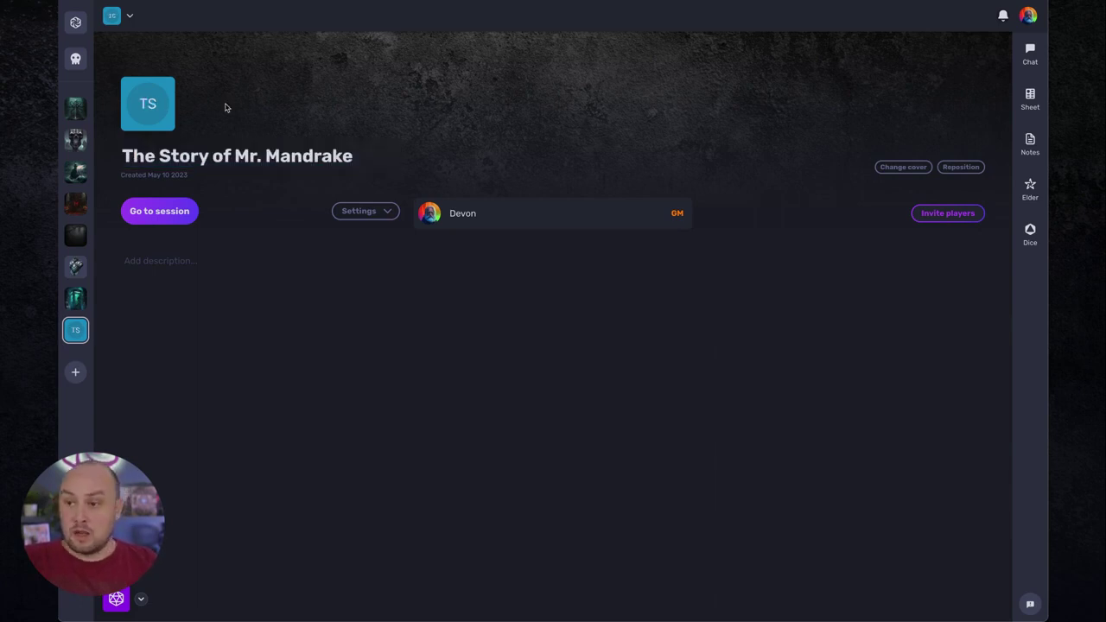
Step: Set the campaign's icon to the restaurant interior image, browsing from the Recording assets folder in Documents
left_click(162, 102)
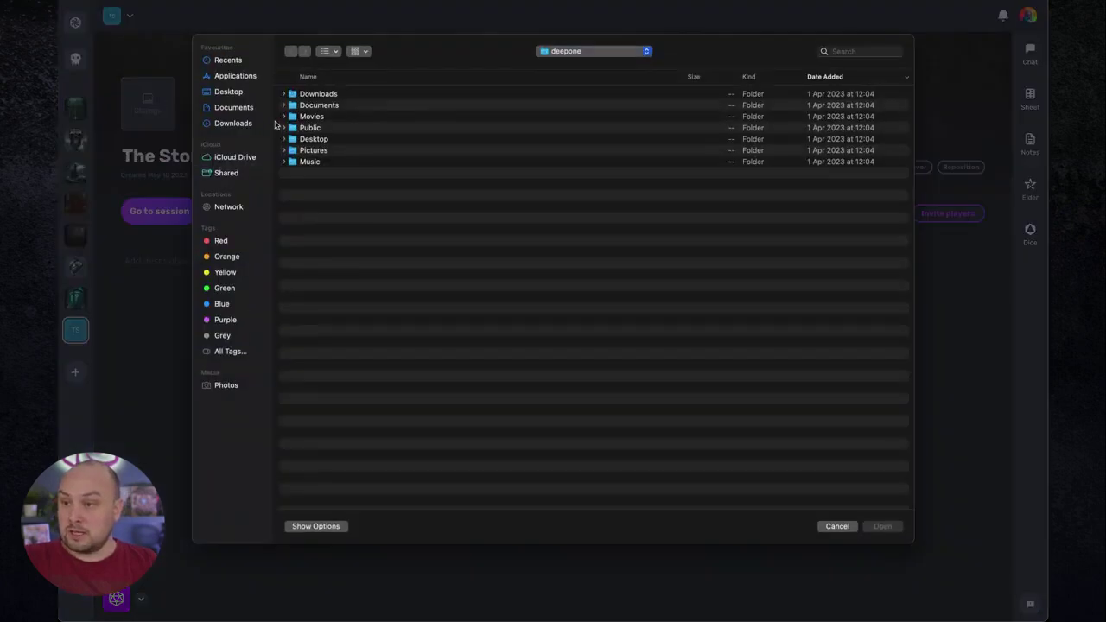
left_click(232, 93)
left_click(243, 110)
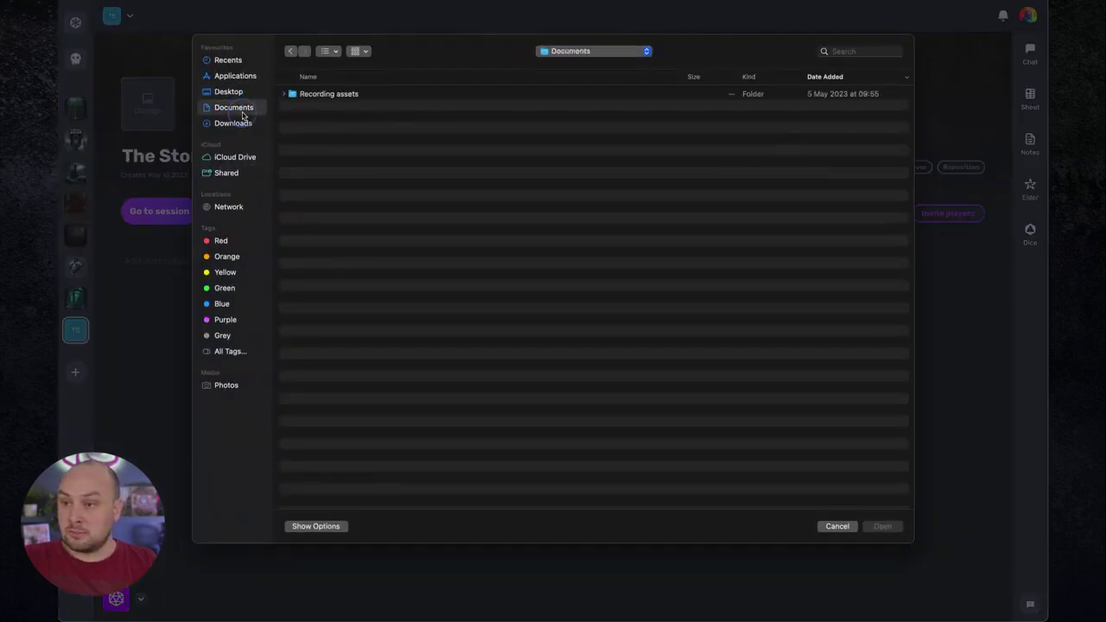
left_click(322, 96)
key("Return")
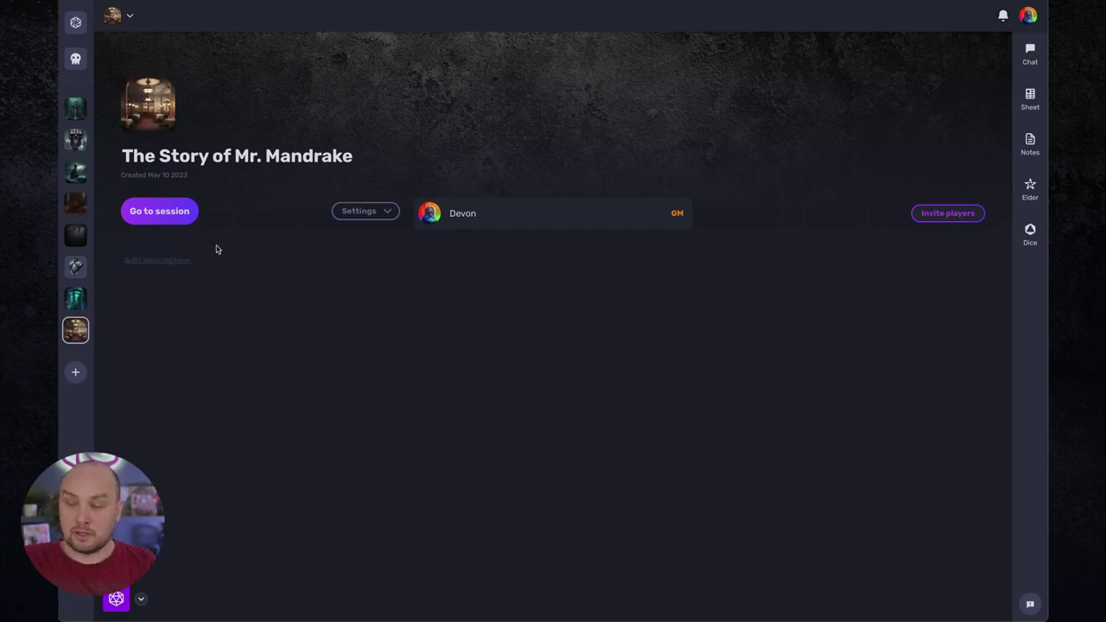
Step: Add a private note containing the two-paragraph opening scene, where the group gathers in a quiet restaurant to plot Mr. Mandrake's demise
mouse_move(896, 207)
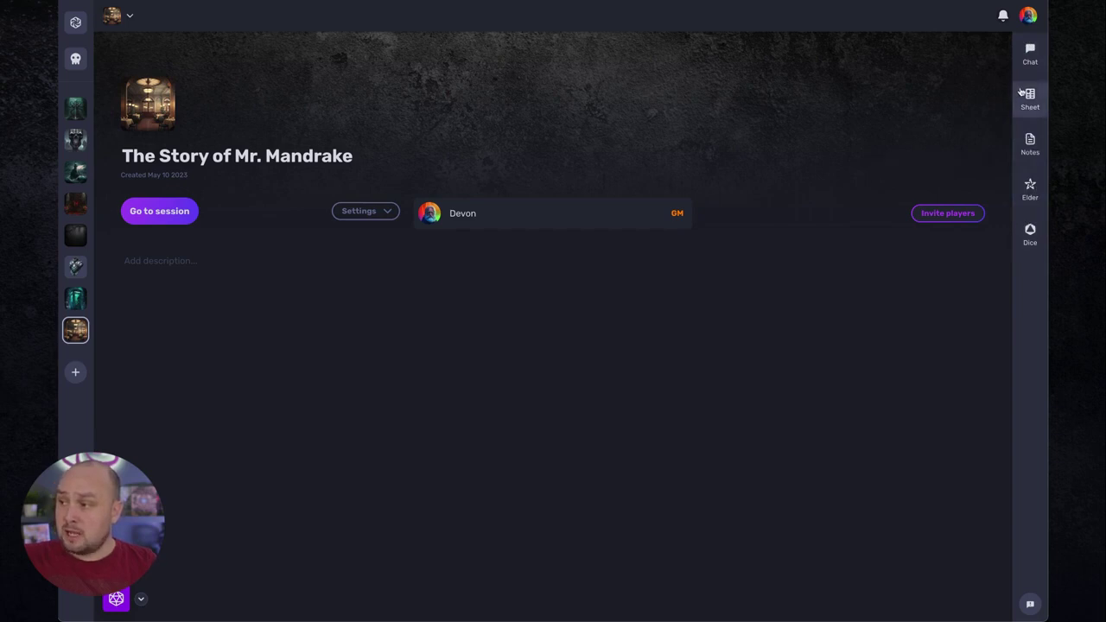
left_click(1033, 141)
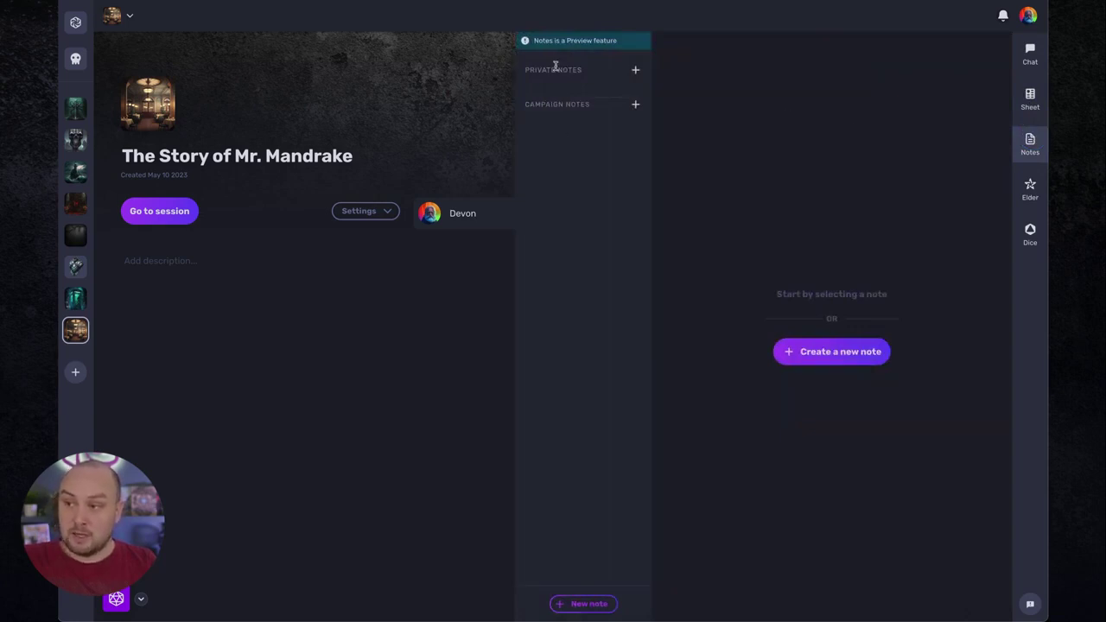
left_click(636, 70)
left_click(637, 70)
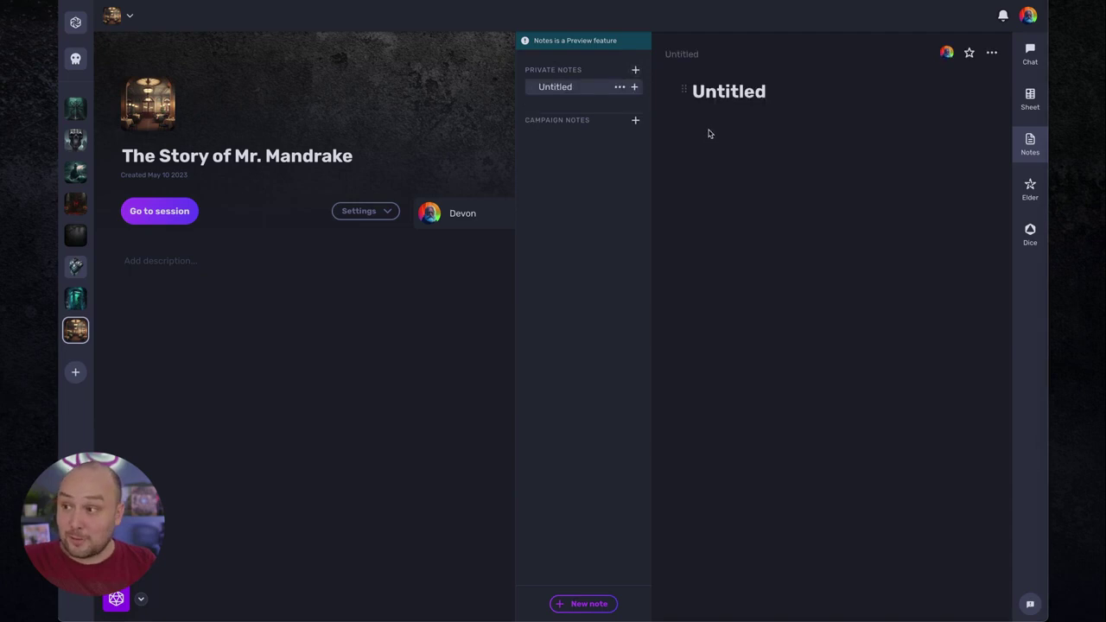
type("You have all gathered in a quiet restaurant. The staff move around lazily, not exactly happy having to serve you in the middle of the day. Tables haven't been cleared since the lunch rush and the faint aroma of a mediocre meal hangs in the air. But that doesn't matter to you. You all are here to plot the demise of Mr. Mandrake...")
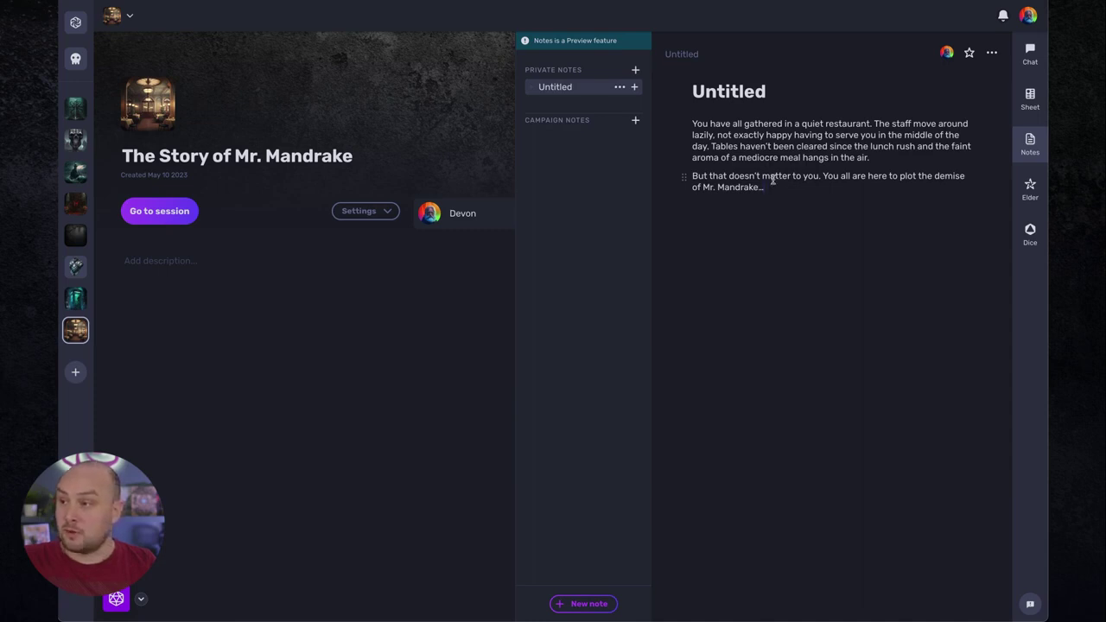
Step: Title the opening scene note "A slow start"
double_click(726, 91)
type("A")
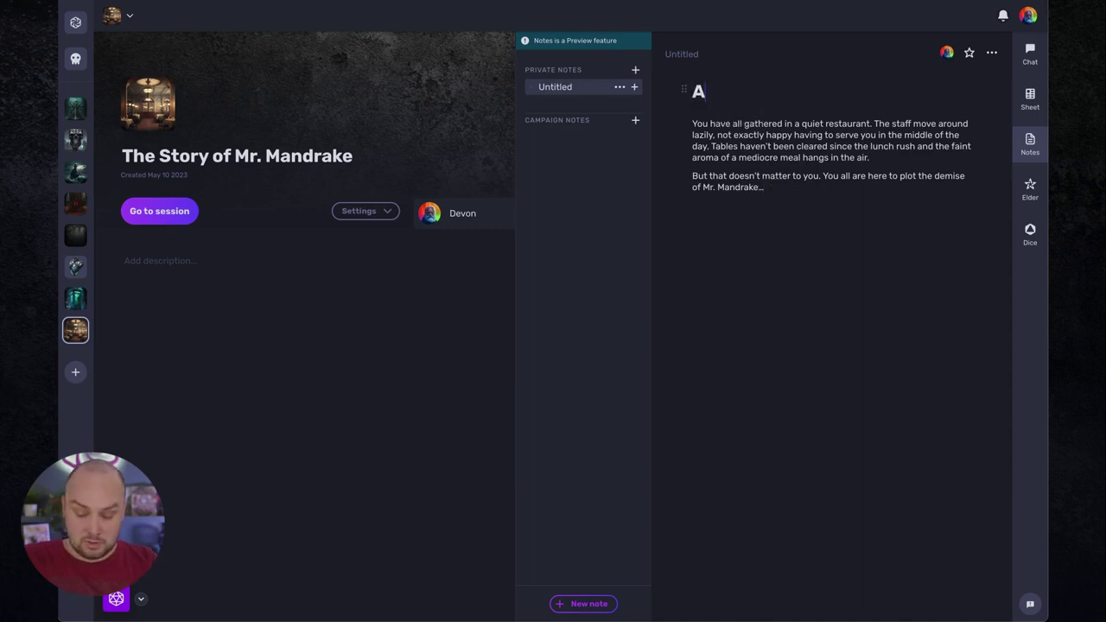
type(" slow start")
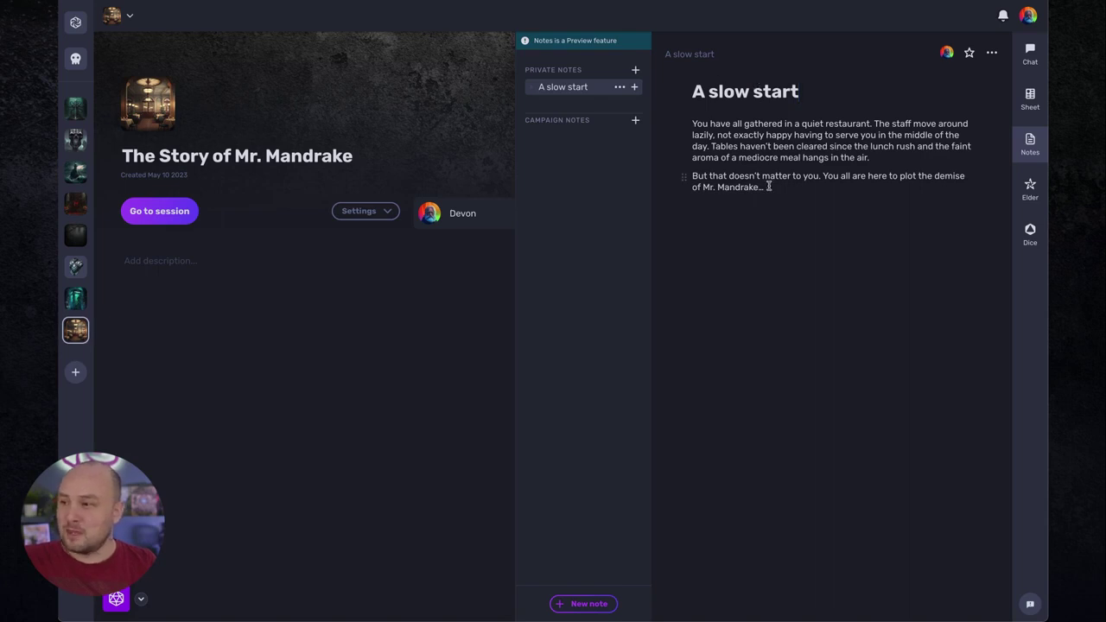
Step: Nest a note titled "Mr. Mandrake" under "A slow start", containing his background, Description and Items list, and leave the parent note expanded
left_click(635, 87)
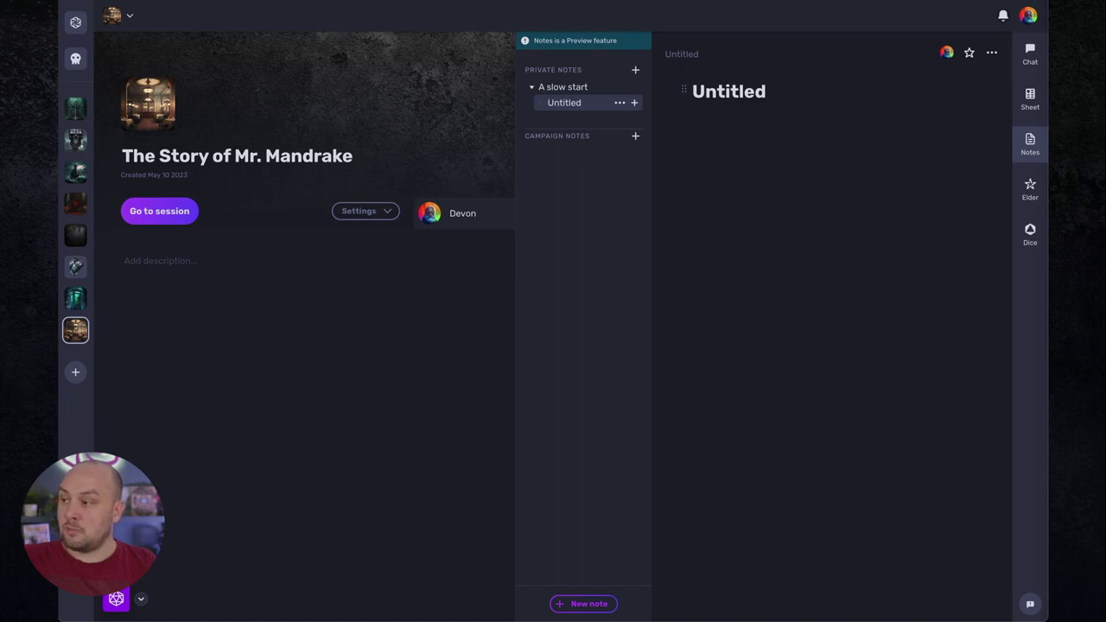
left_click(730, 130)
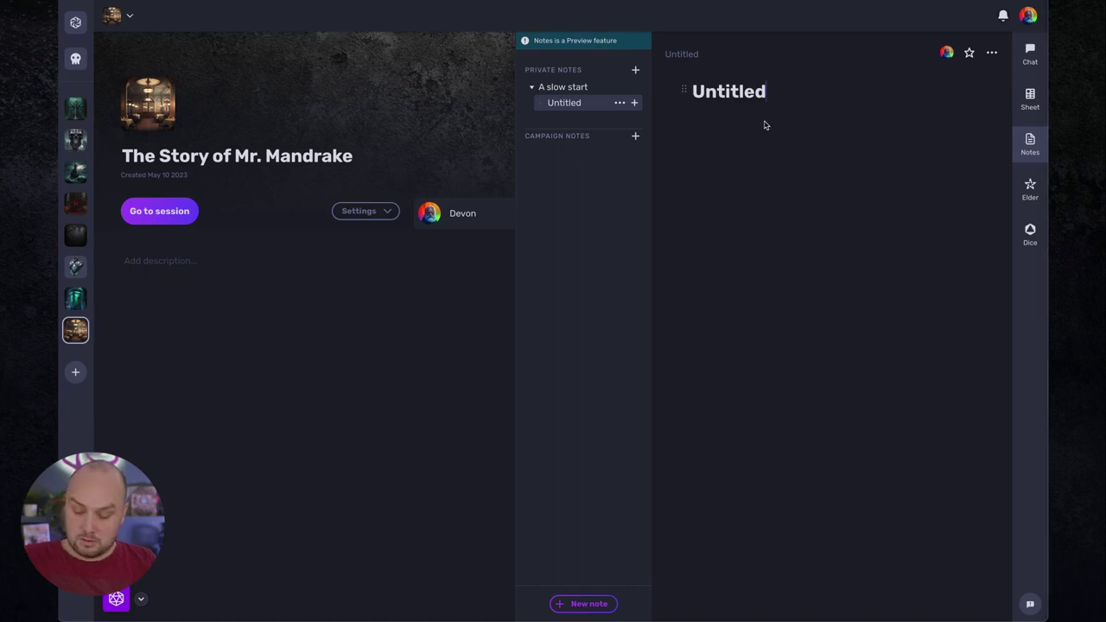
double_click(716, 93)
type("Mr. Mandrake")
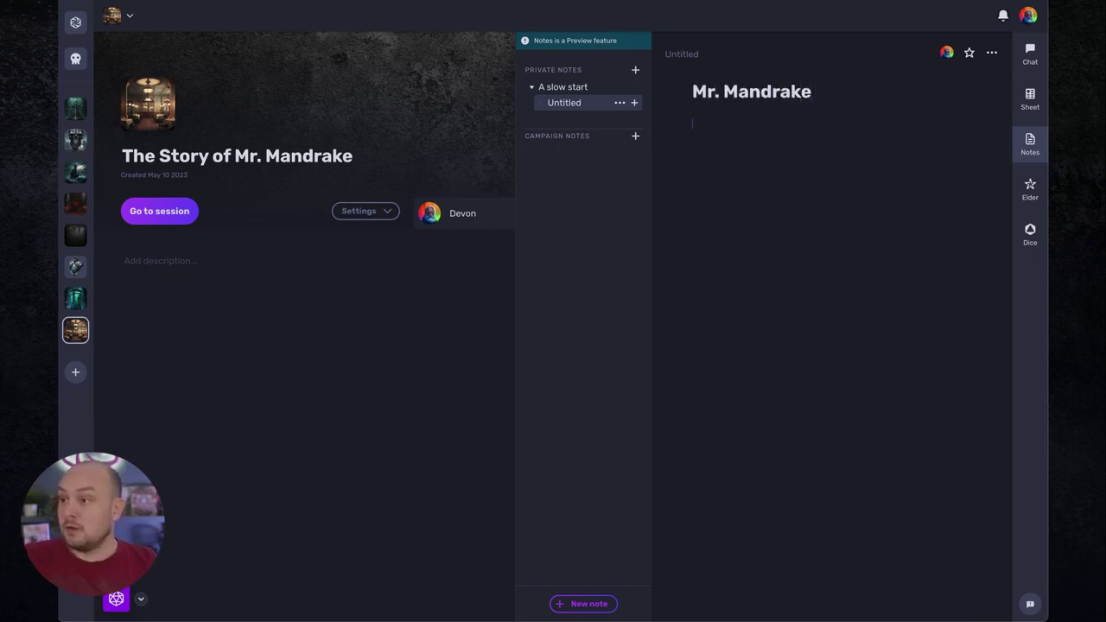
type("Marion Mandrake is well know to all players. Each of them have had run-ins with him in the last few years. Description Tall, muscular, and well groomed. Wears three piece suits that are tailor made for him. He’s 45 years old, but looks to be younger. His demeanour indicates a life in the military. Items Pocket watch made of gold with the inscription \"With love, W.E.\" Sword cane $1,000 cash")
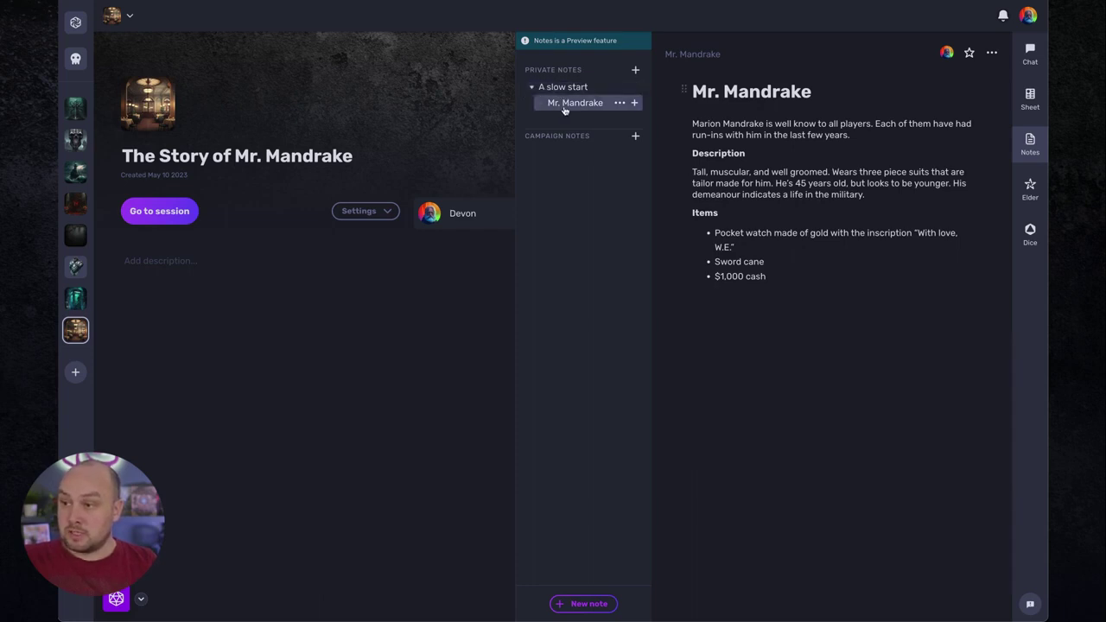
left_click(530, 88)
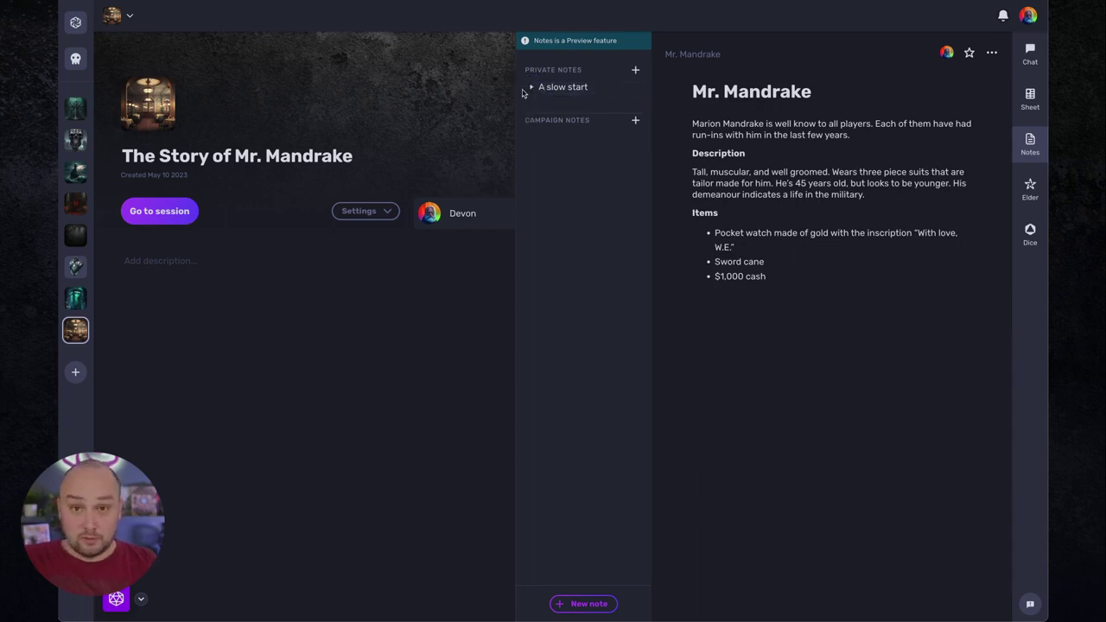
left_click(532, 88)
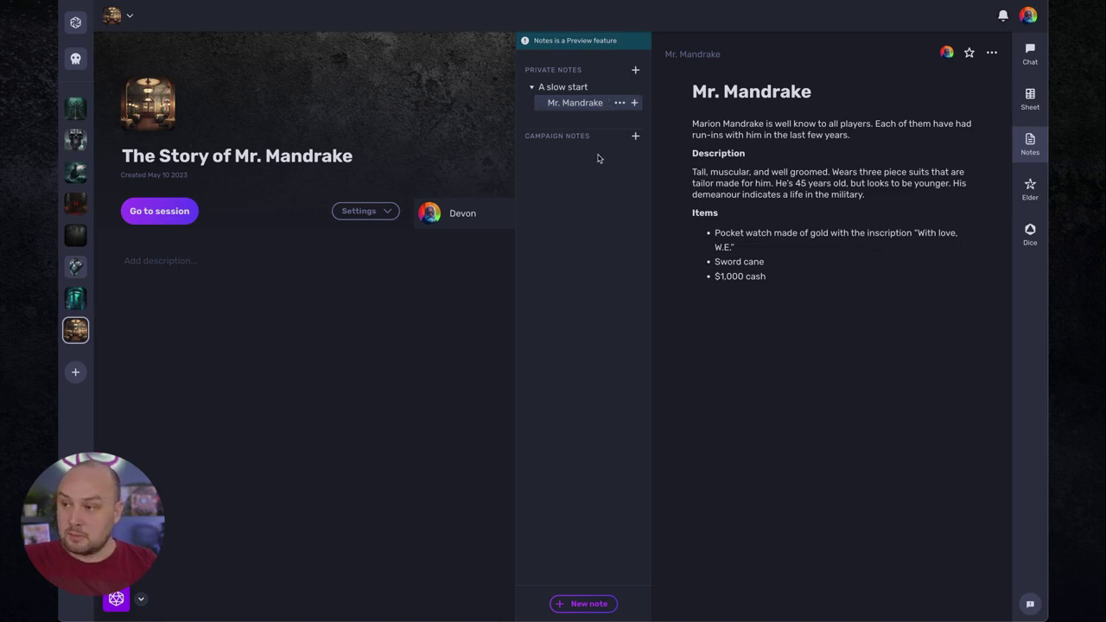
Step: Add a shared campaign note titled "Players can see this"
left_click(636, 136)
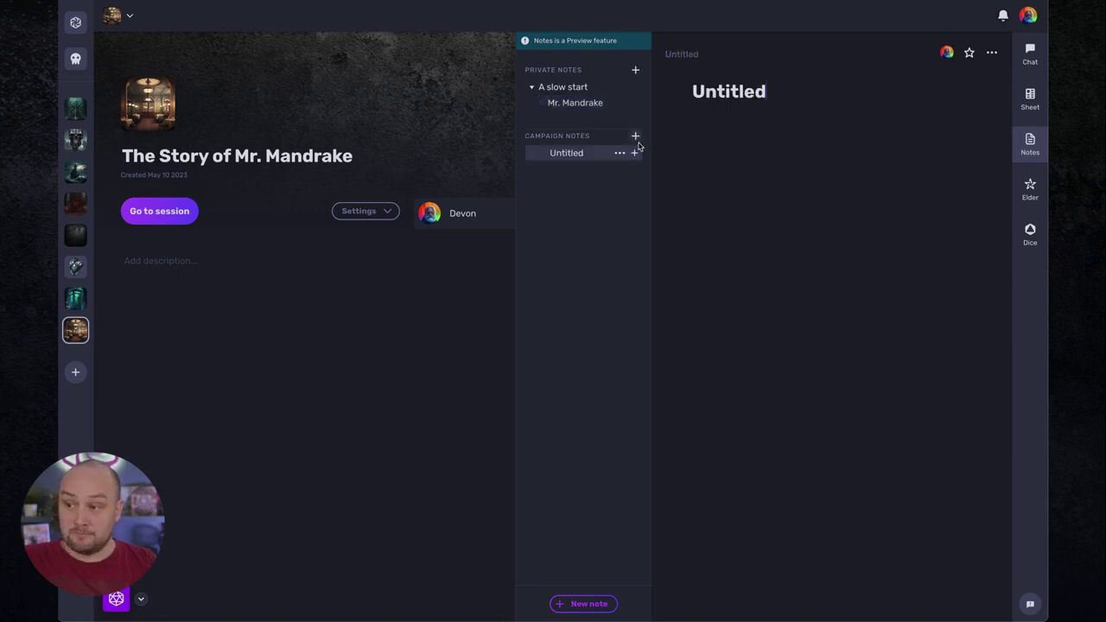
double_click(739, 89)
key("BackSpace")
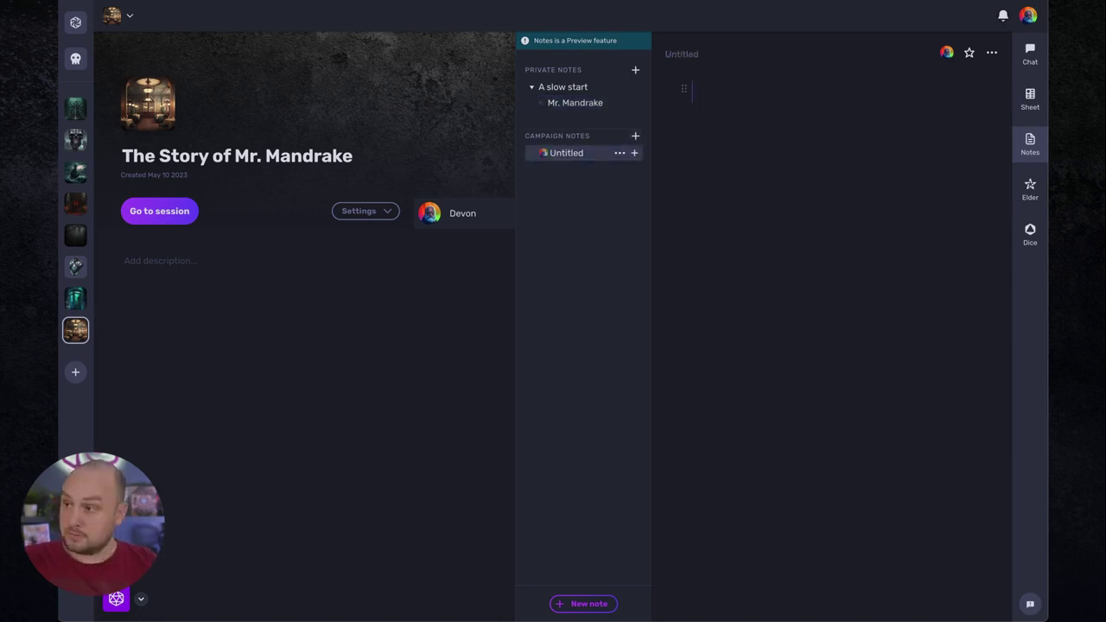
type("Player")
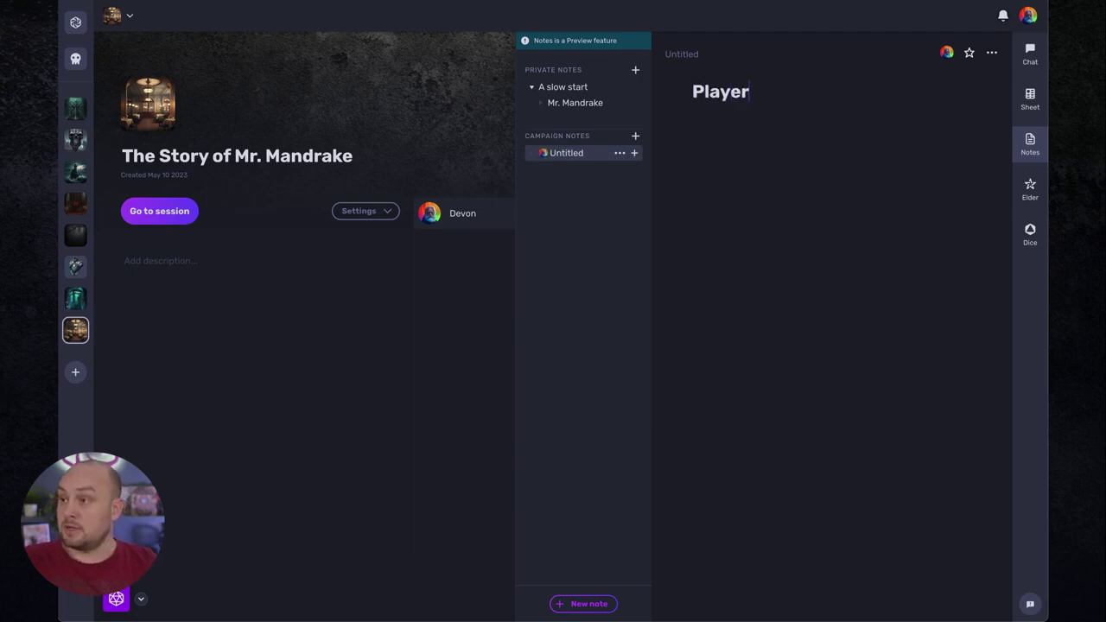
type("s can see this")
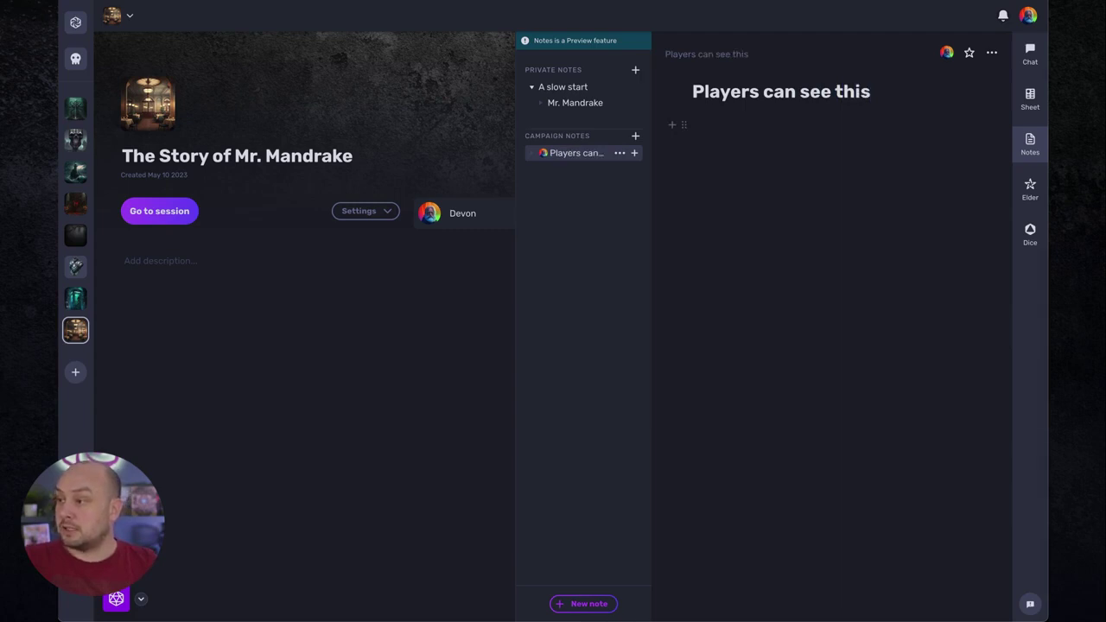
Step: Fill the campaign note with the line "Mr. Mandrake" and the paragraph describing his appearance, and close the notes
left_click(794, 169)
type("M")
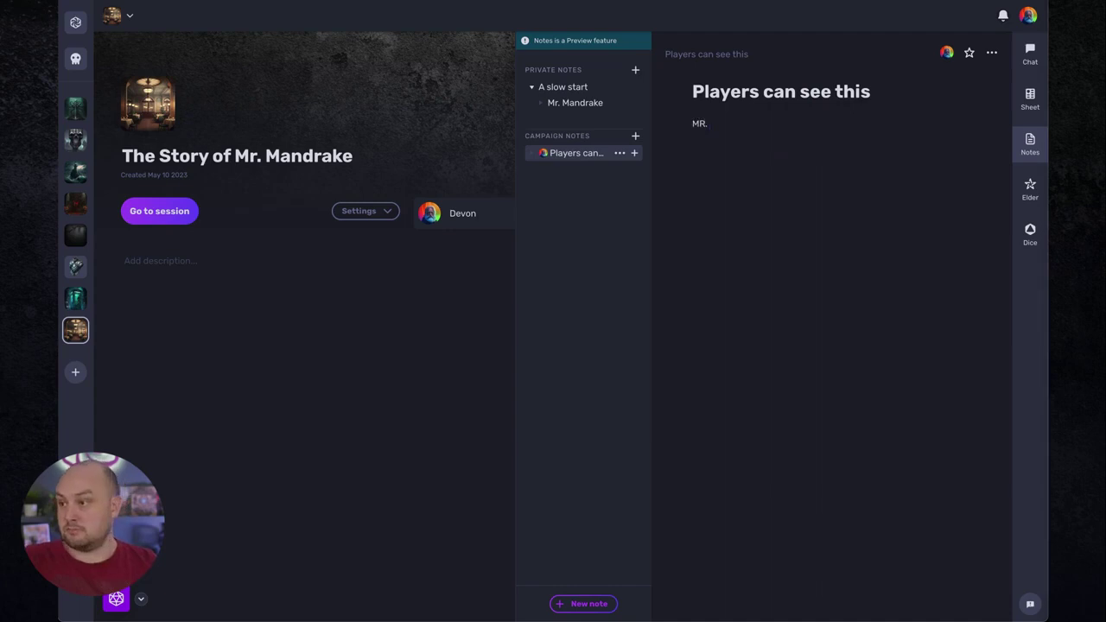
type("r. Mandrake")
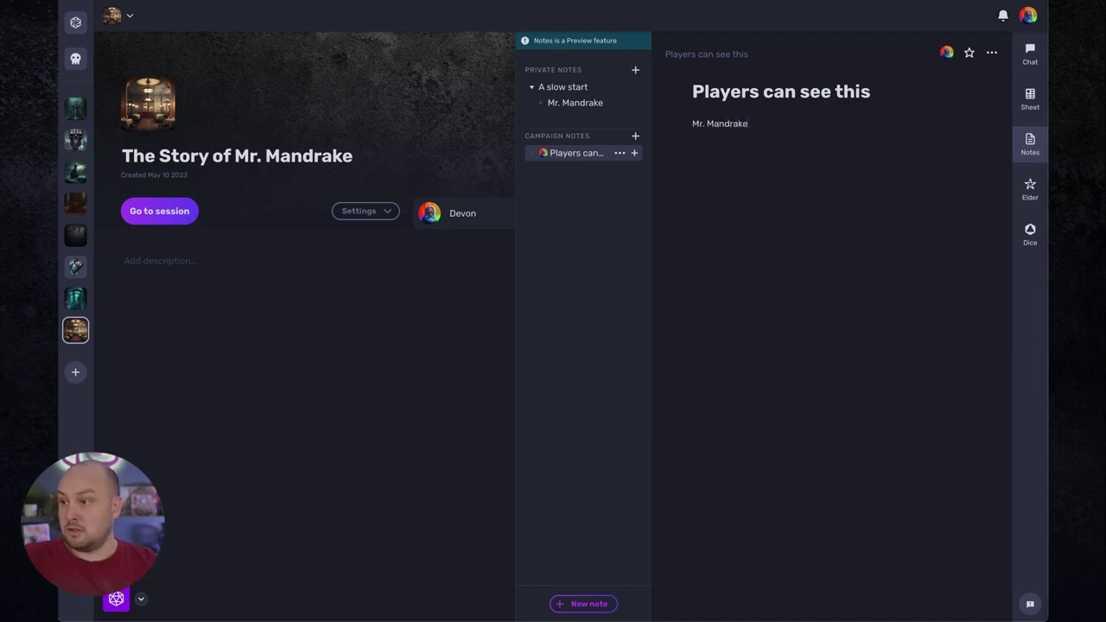
type("Tall, muscular, and well groomed. Wears three piece suits that are tailor made for him. He's 45 years old, but looks to be younger. His demeanour indicates a life in the military.")
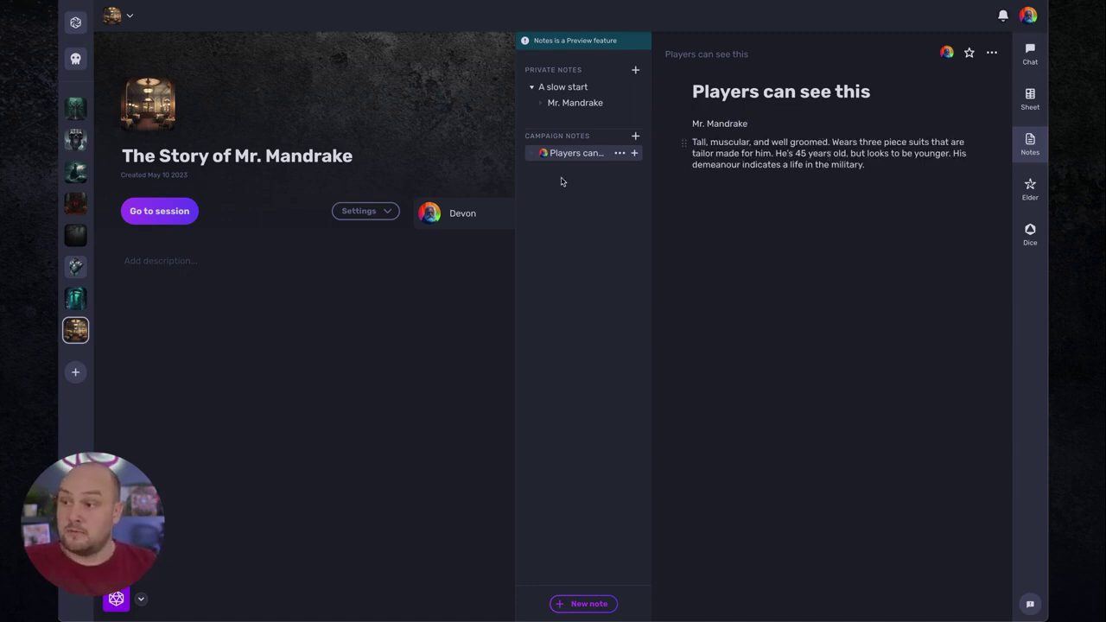
left_click(1030, 145)
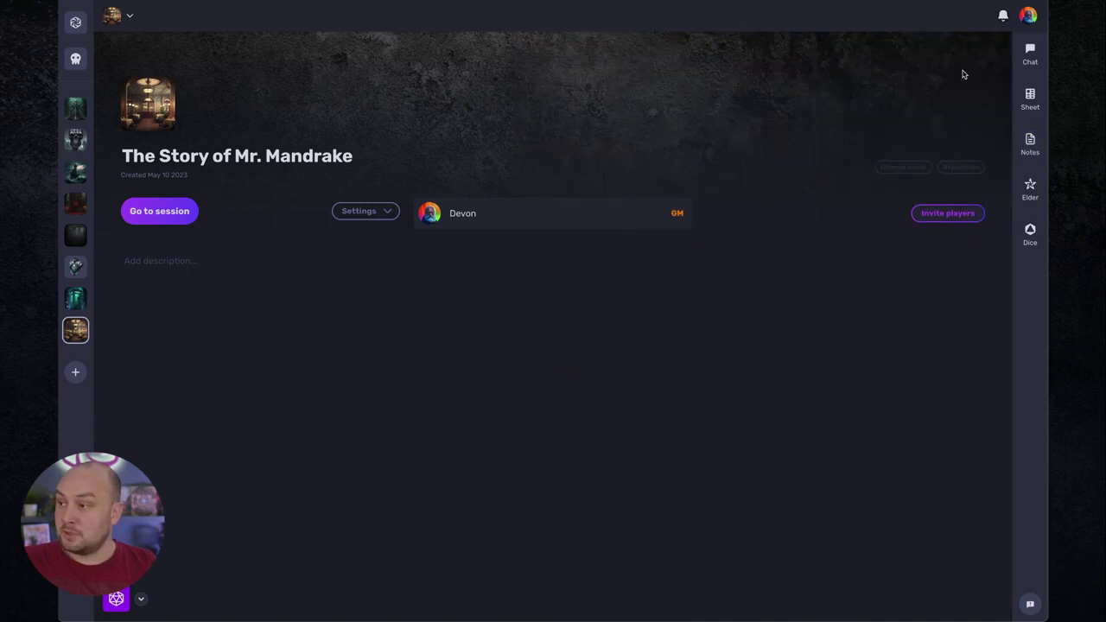
Step: Add the existing character with the tagline "Life is full of love" to the campaign's character sheets
left_click(1033, 107)
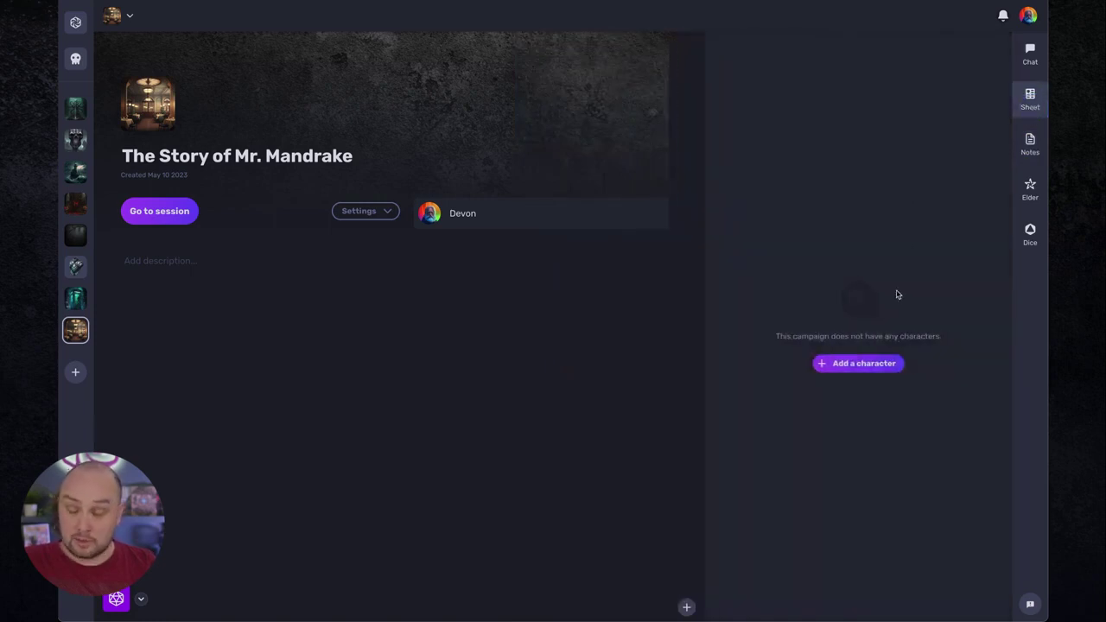
left_click(871, 364)
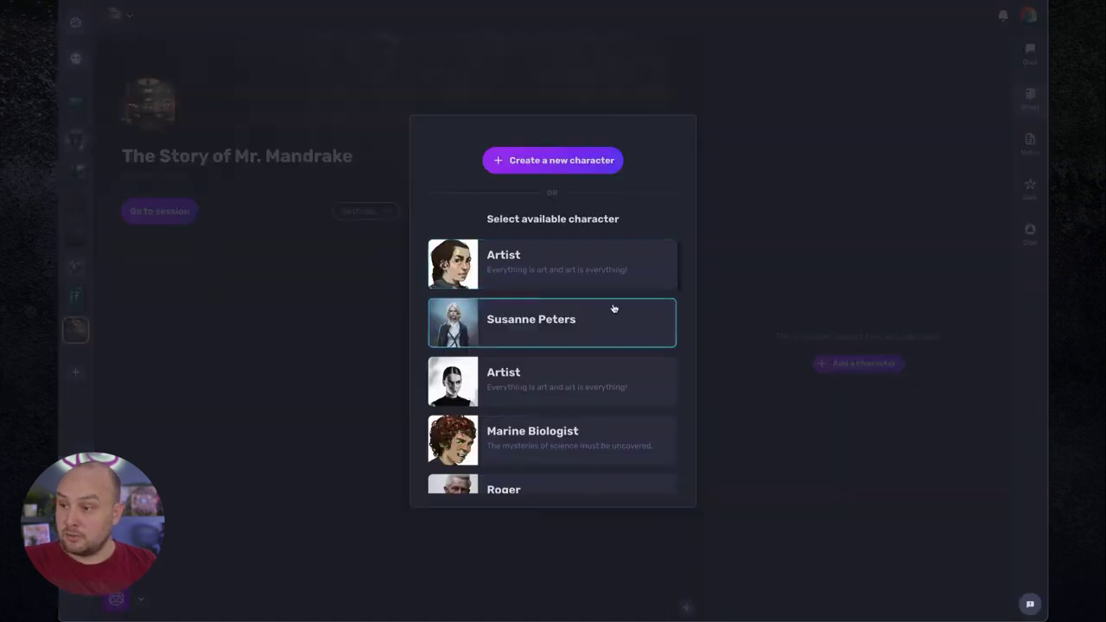
scroll(613, 308, "down", 5)
scroll(616, 311, "down", 3)
scroll(617, 316, "up", 1)
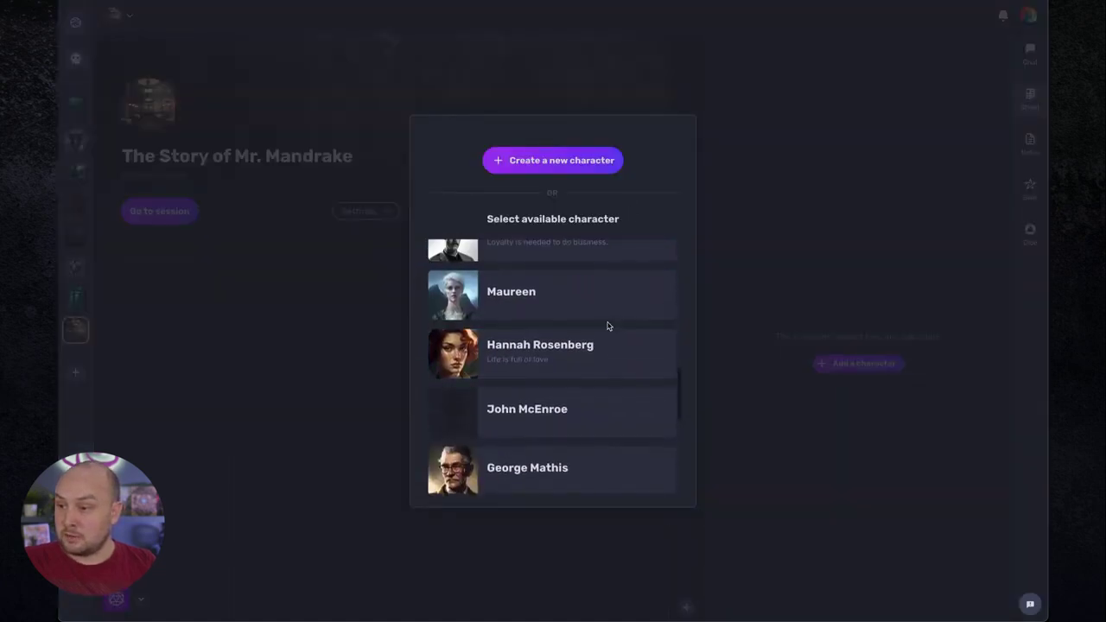
left_click(565, 363)
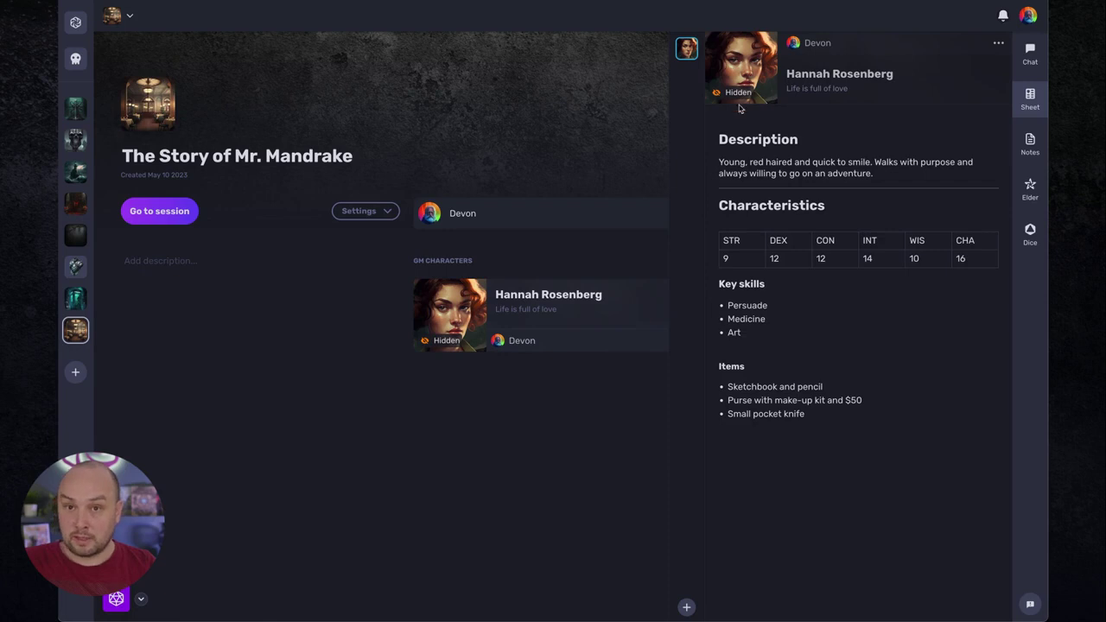
Step: Make the "Life is full of love" character claimable and add the existing economics professor character to the campaign as another claimable character
left_click(998, 43)
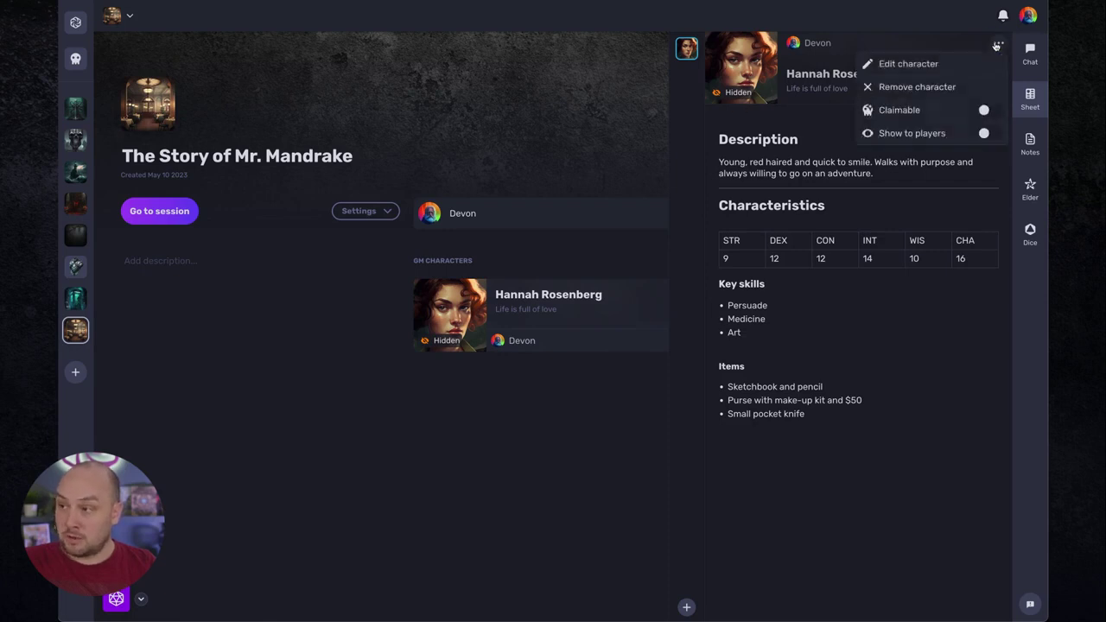
left_click(989, 112)
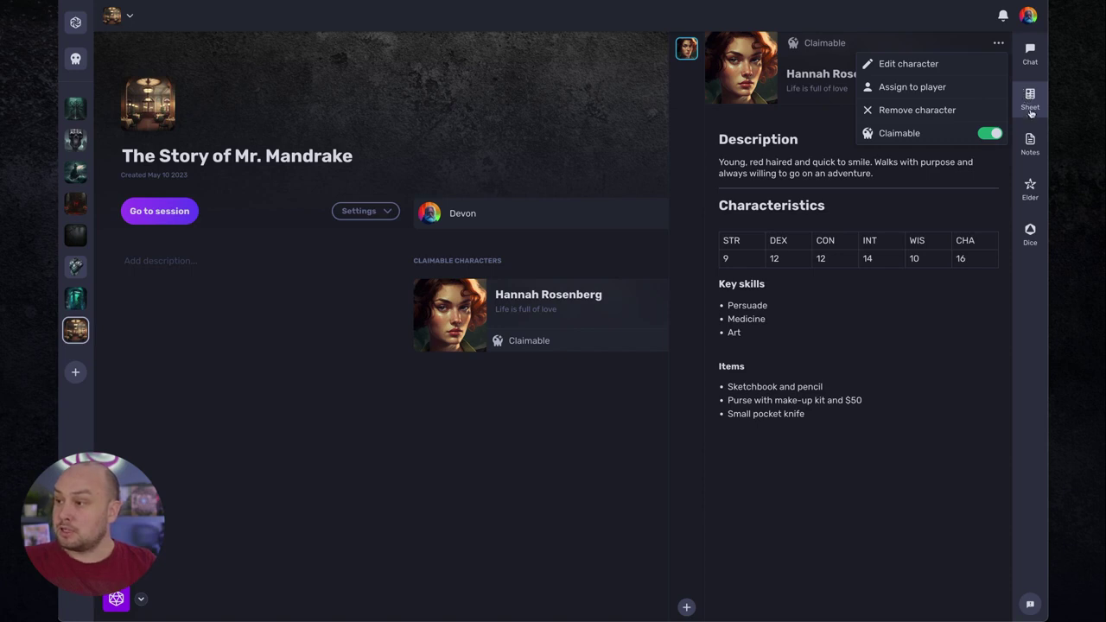
left_click(687, 607)
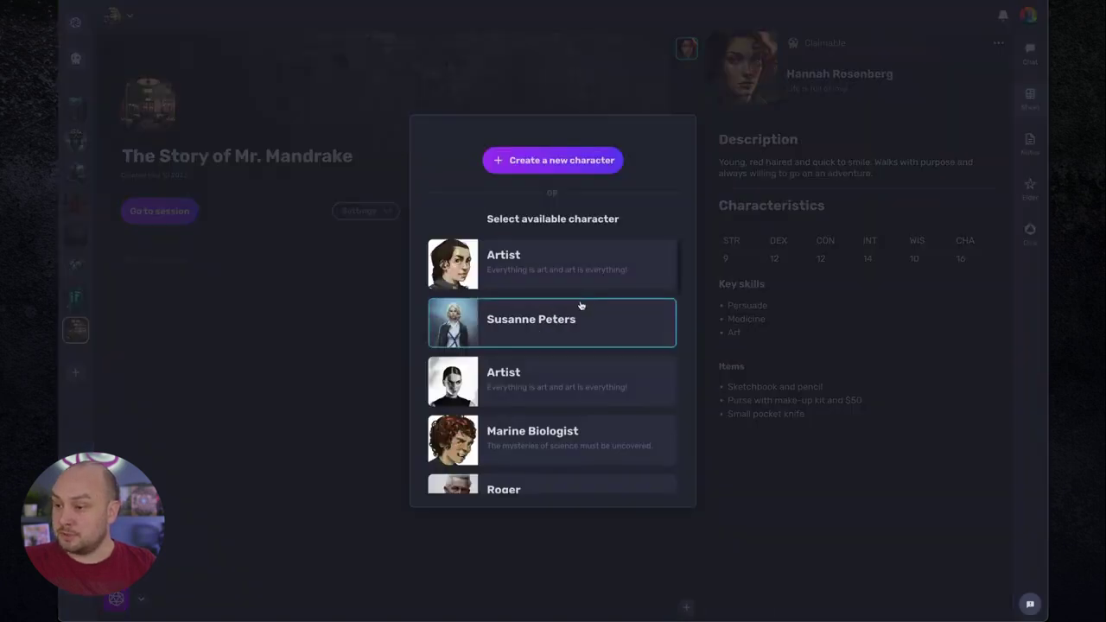
scroll(573, 315, "down", 5)
scroll(586, 335, "down", 8)
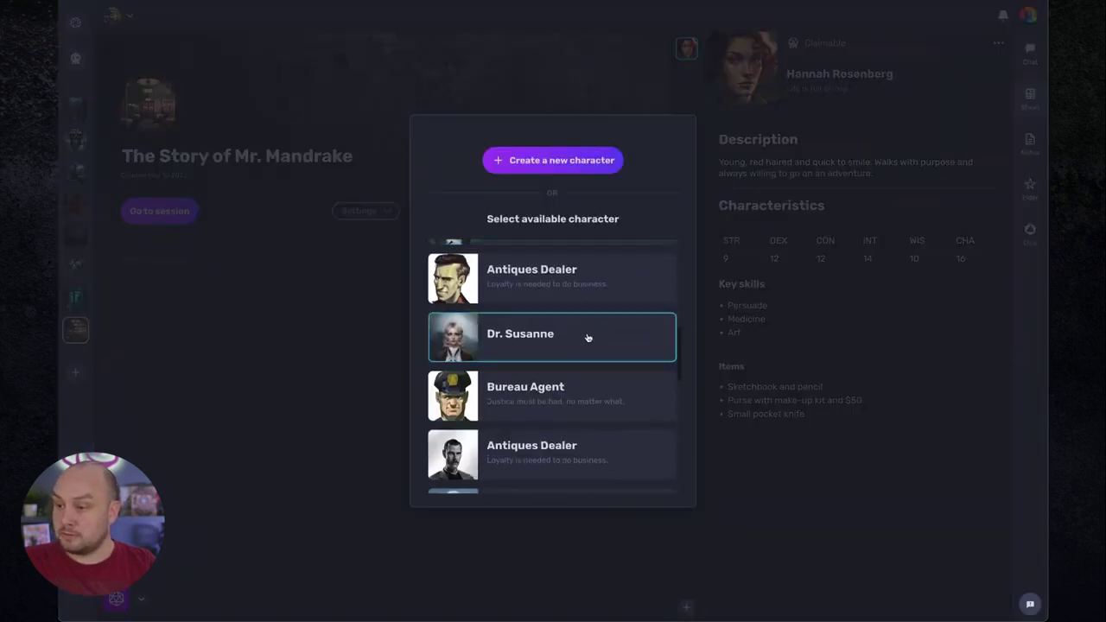
left_click(583, 327)
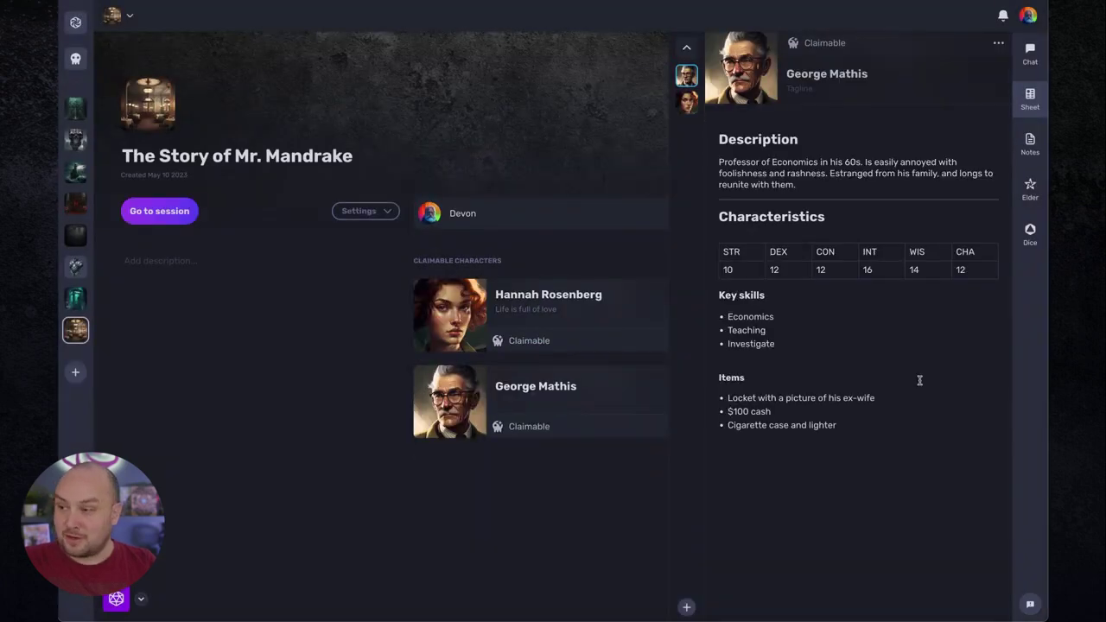
Step: Add the existing Mr. Mandrake character to the campaign, close the sheets and check his claimable and visibility options
left_click(687, 607)
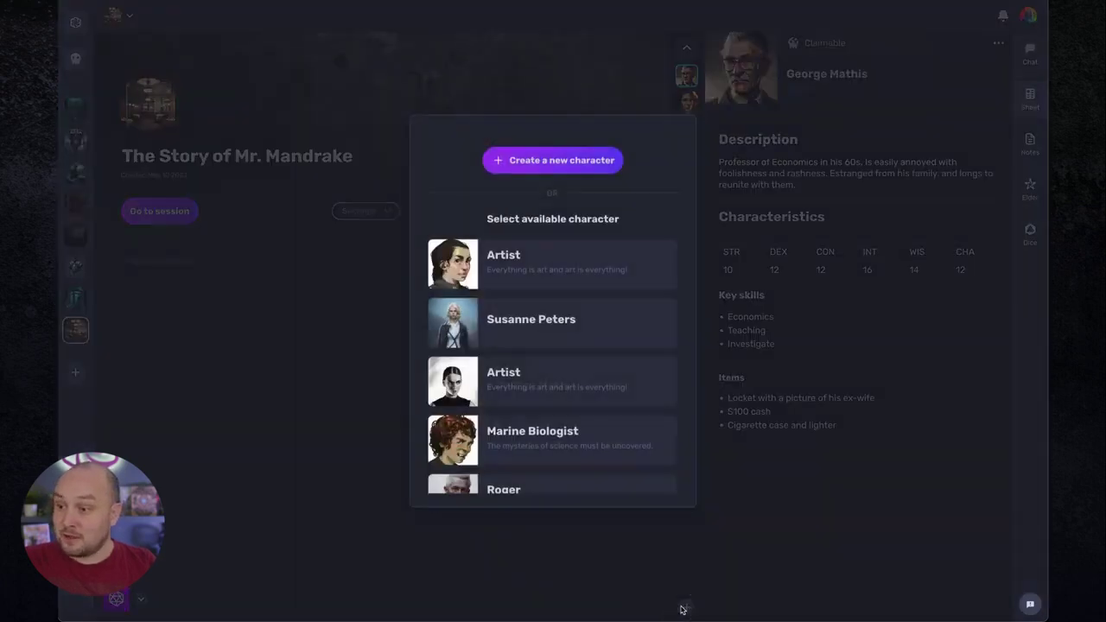
scroll(622, 395, "down", 5)
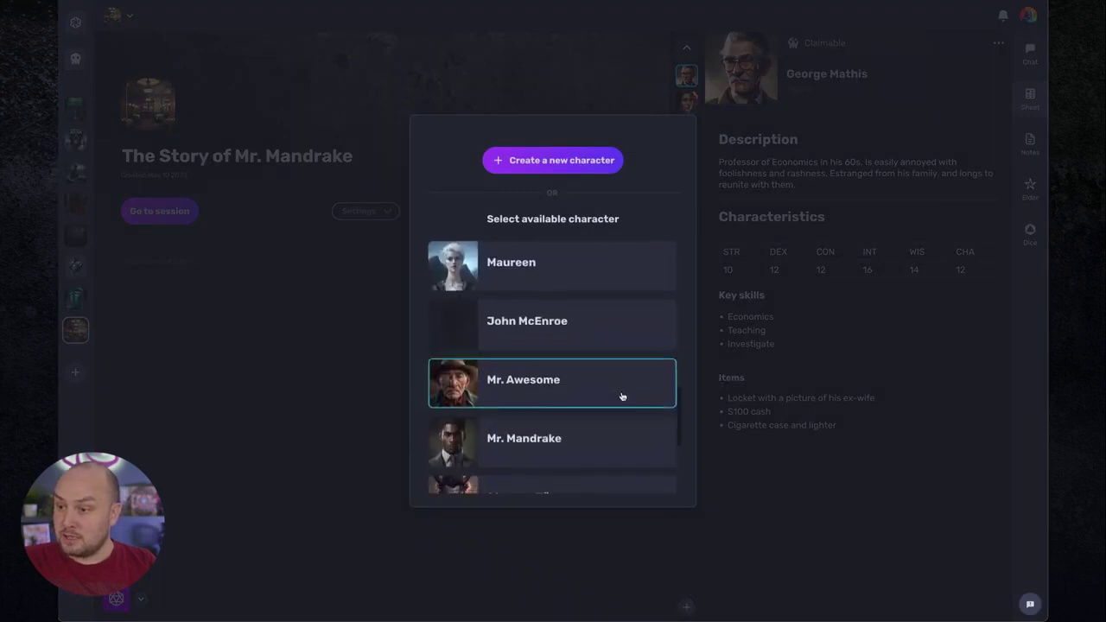
scroll(623, 395, "down", 1)
left_click(586, 345)
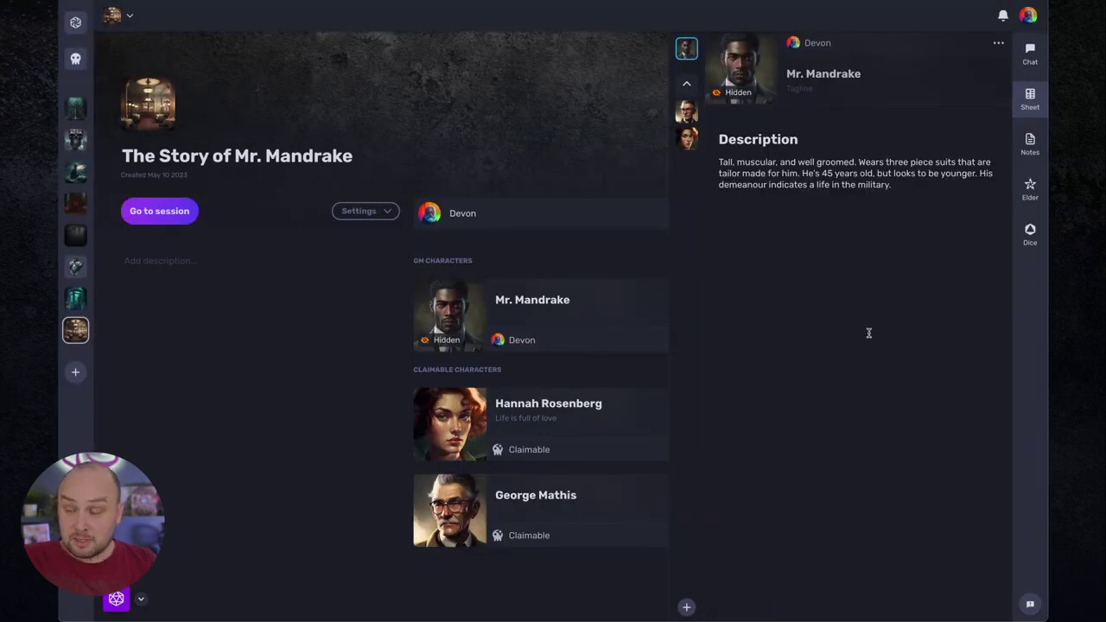
left_click(1030, 97)
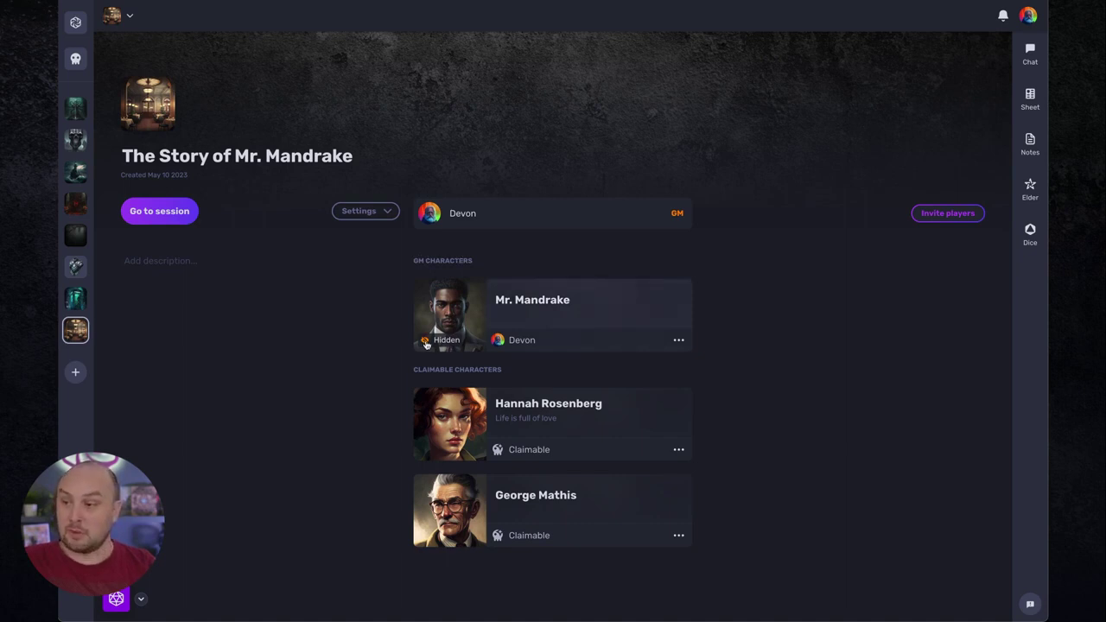
left_click(679, 341)
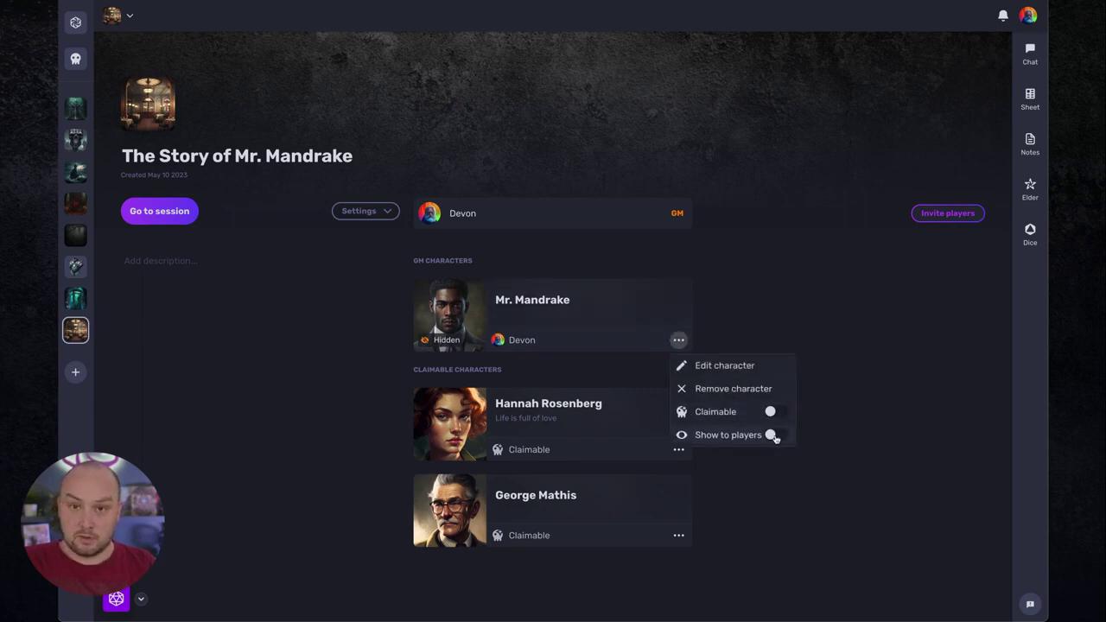
left_click(726, 306)
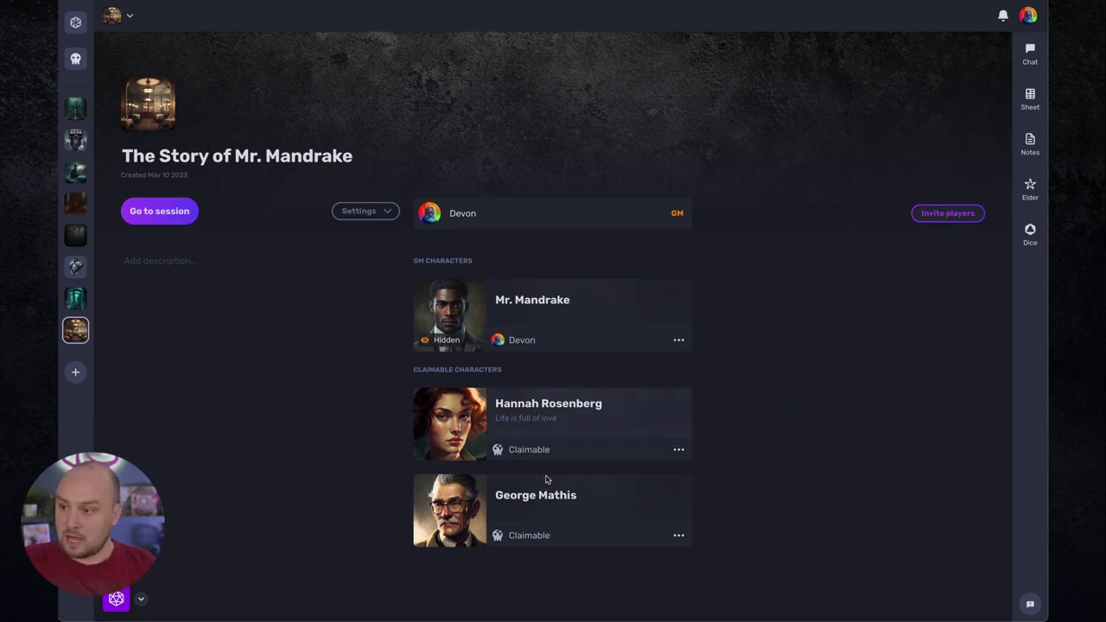
Step: Enter the campaign's session, then collapse the scene deck and bring it back
left_click(168, 212)
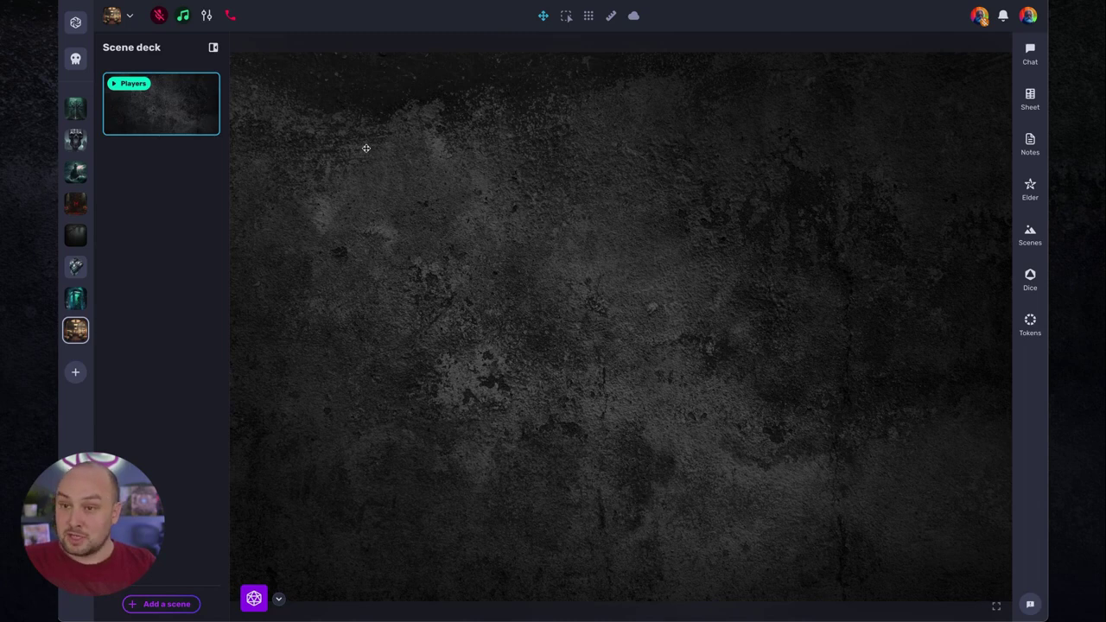
left_click(212, 48)
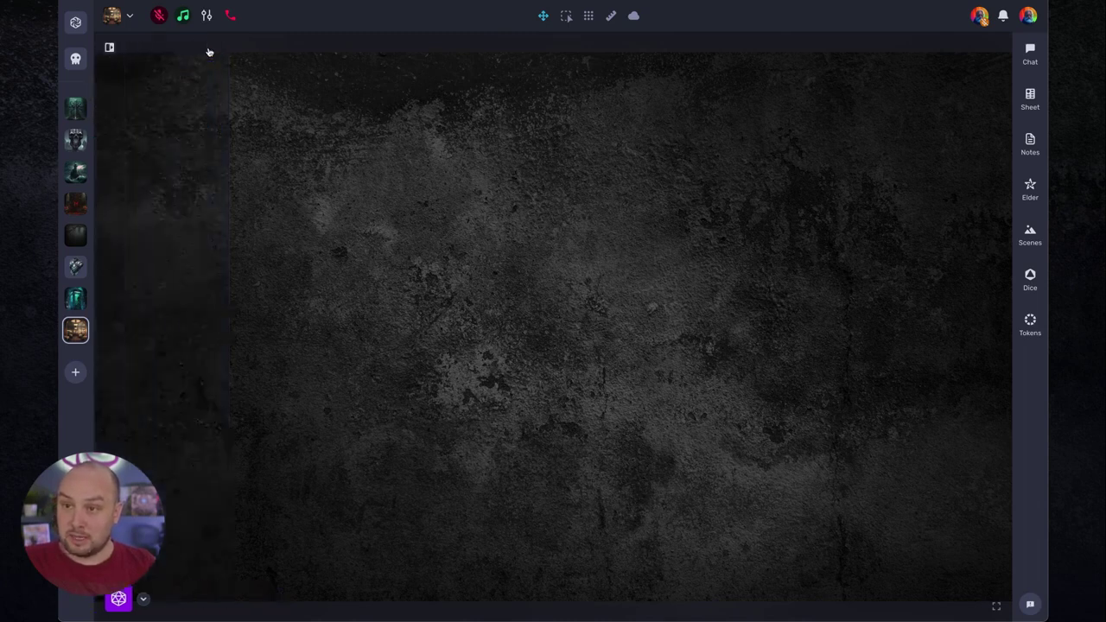
left_click(110, 48)
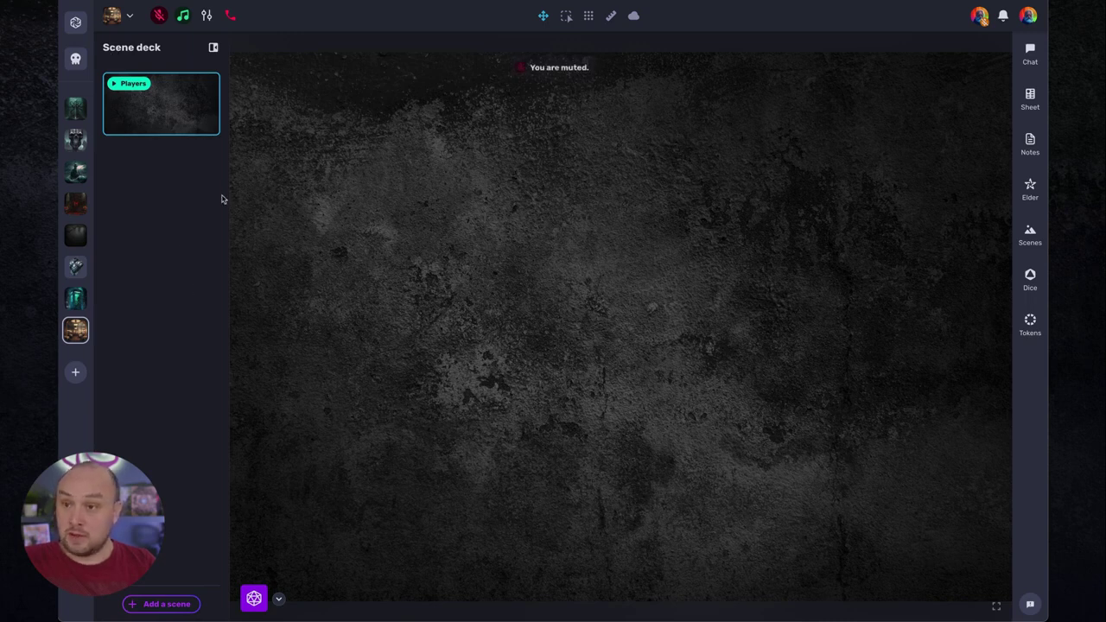
Step: Start creating a new scene and upload the restaurant interior picture from a file as its image
left_click(188, 604)
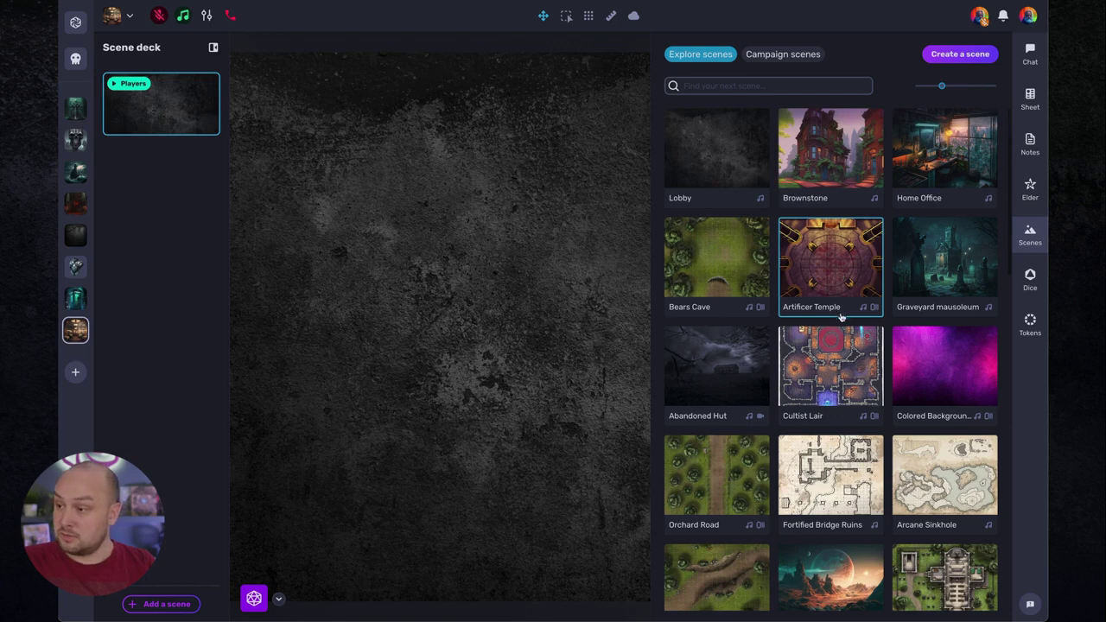
scroll(842, 316, "down", 1)
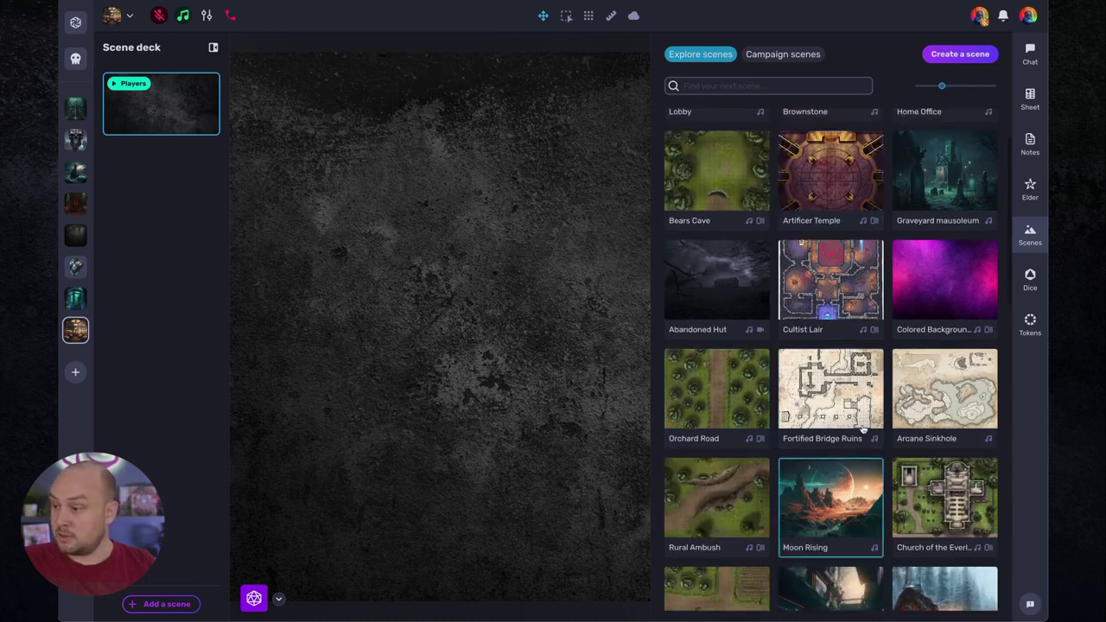
scroll(862, 430, "up", 1)
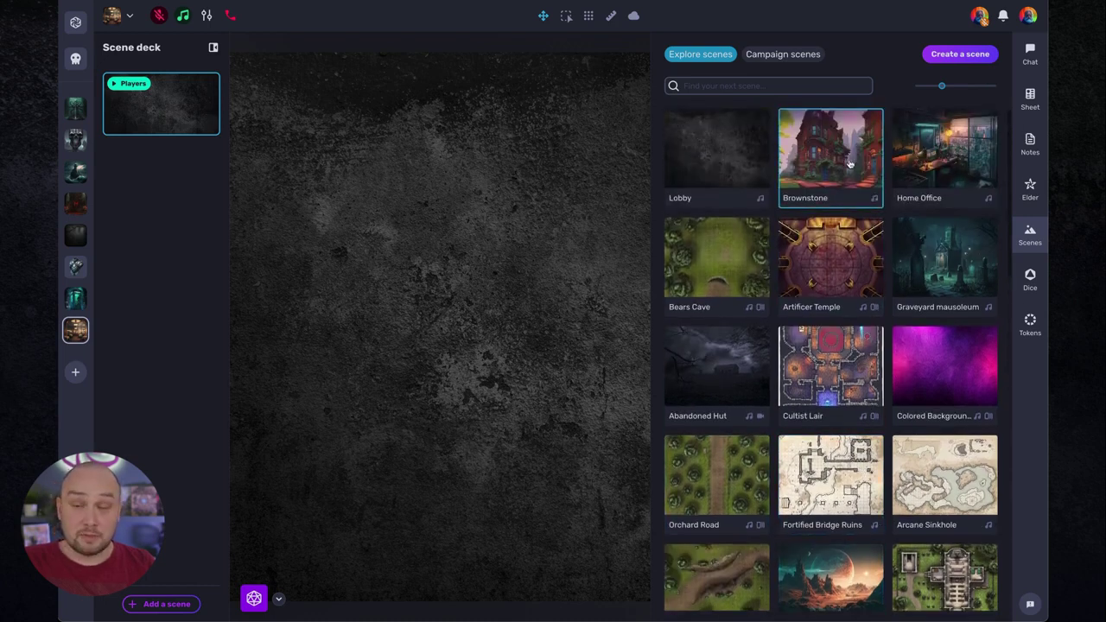
left_click(941, 57)
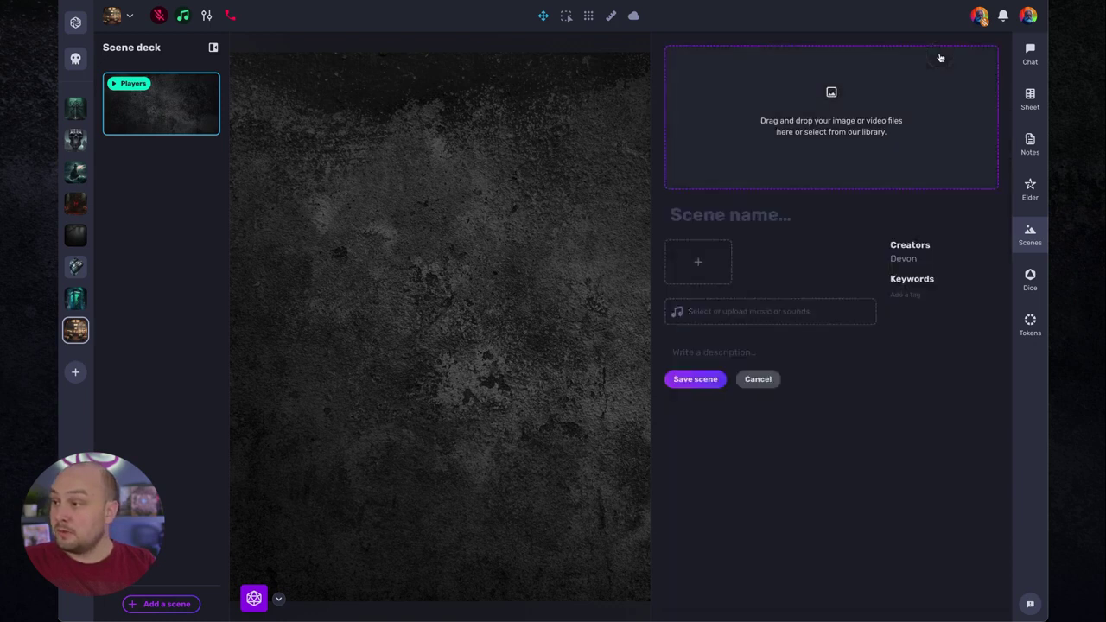
left_click(855, 93)
left_click(733, 205)
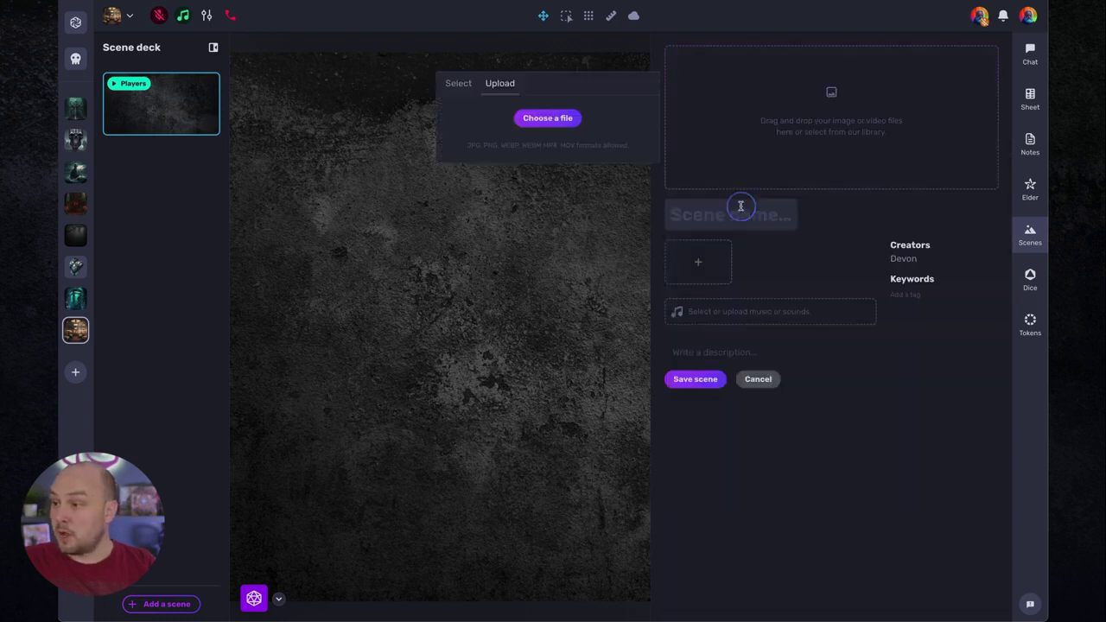
left_click(547, 117)
double_click(310, 107)
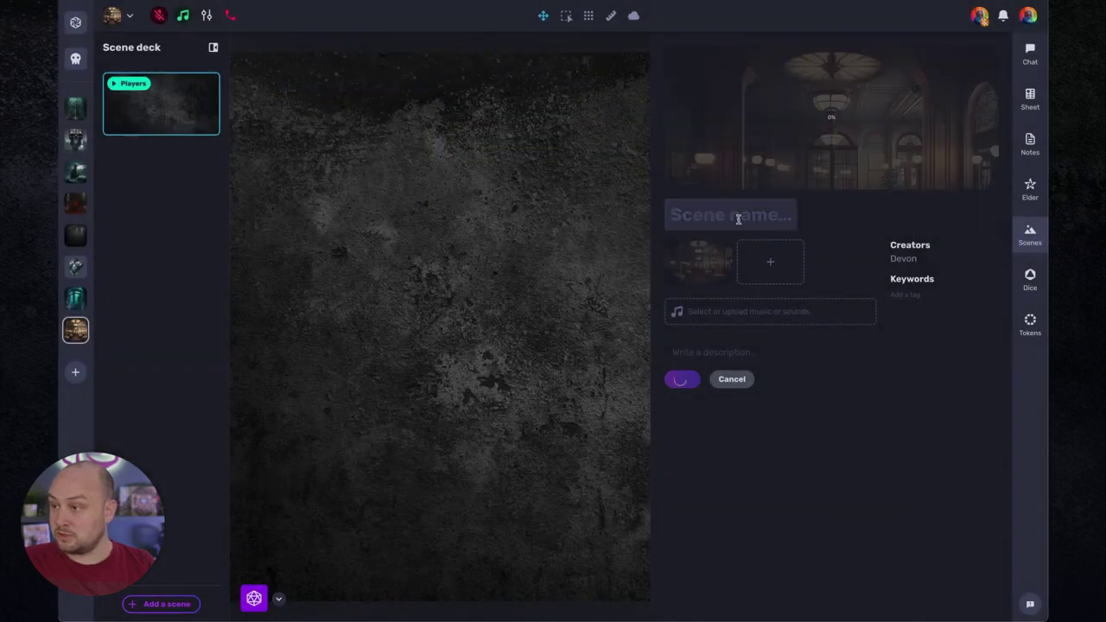
Step: Name the new scene "The restaurant"
left_click(735, 217)
type("The restaurant")
key("Return")
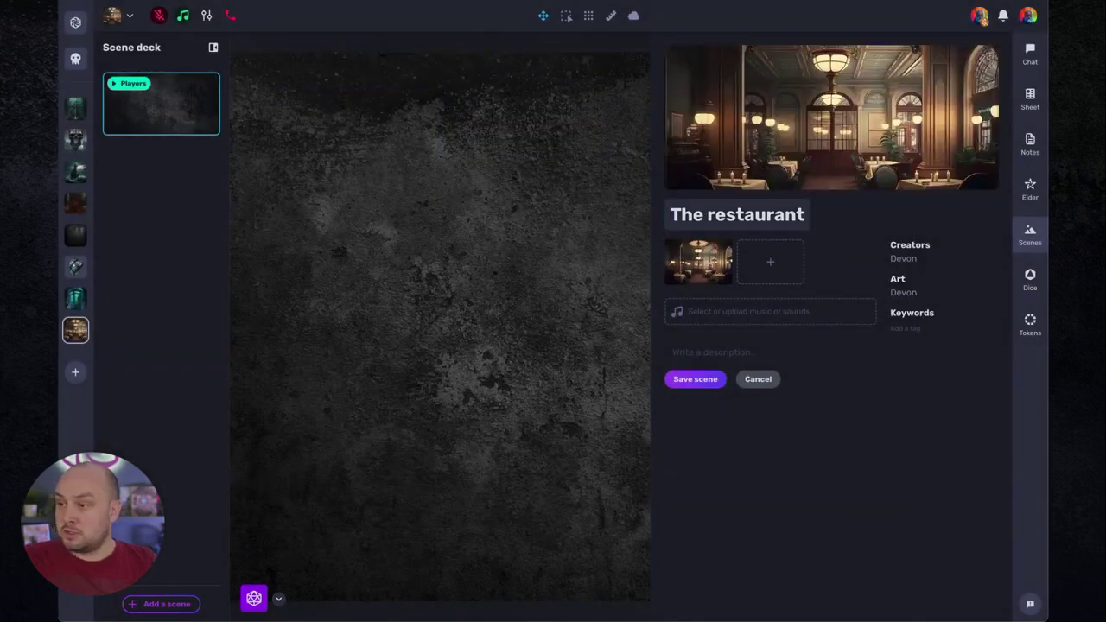
Step: Search the scene's audio library for "calm" and add the track "The Moonlight Flower" as its music
left_click(729, 311)
type("ca")
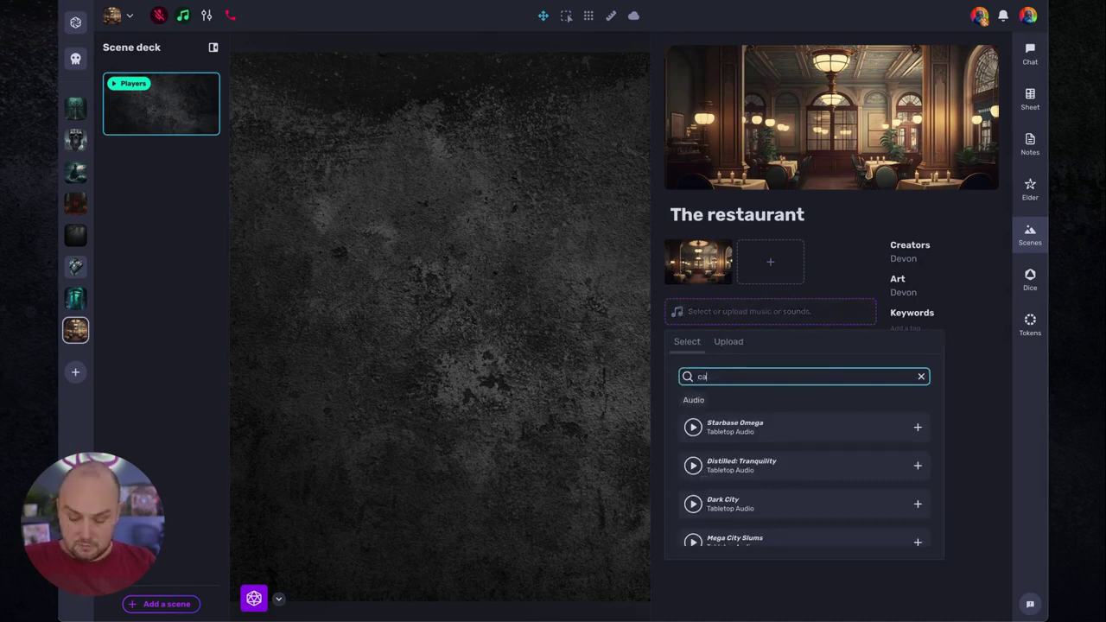
type("lm")
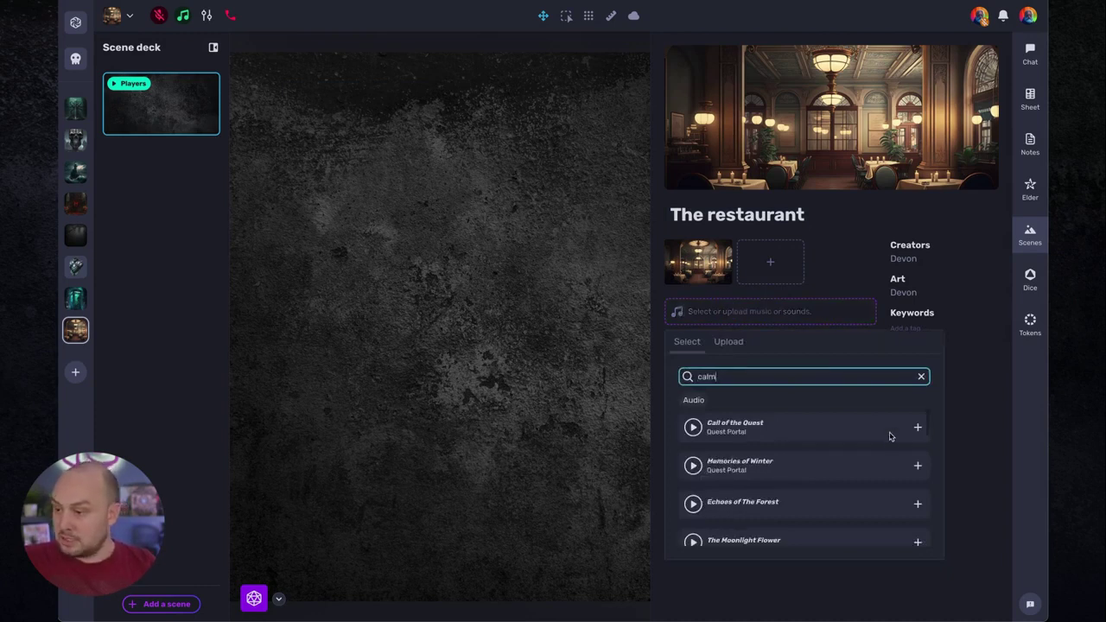
scroll(843, 485, "down", 2)
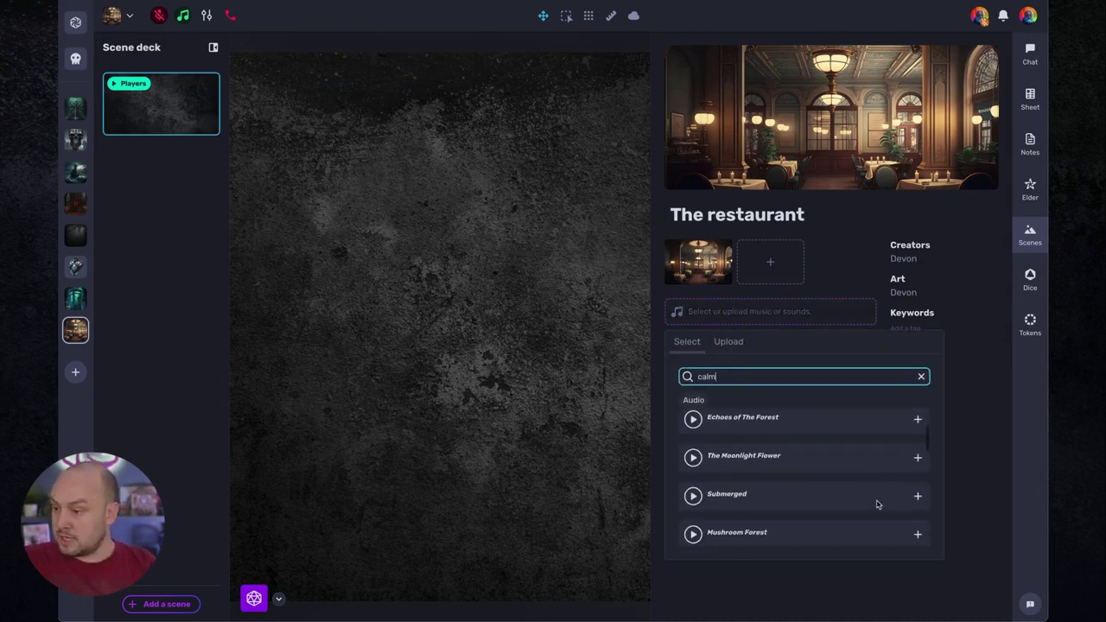
left_click(918, 458)
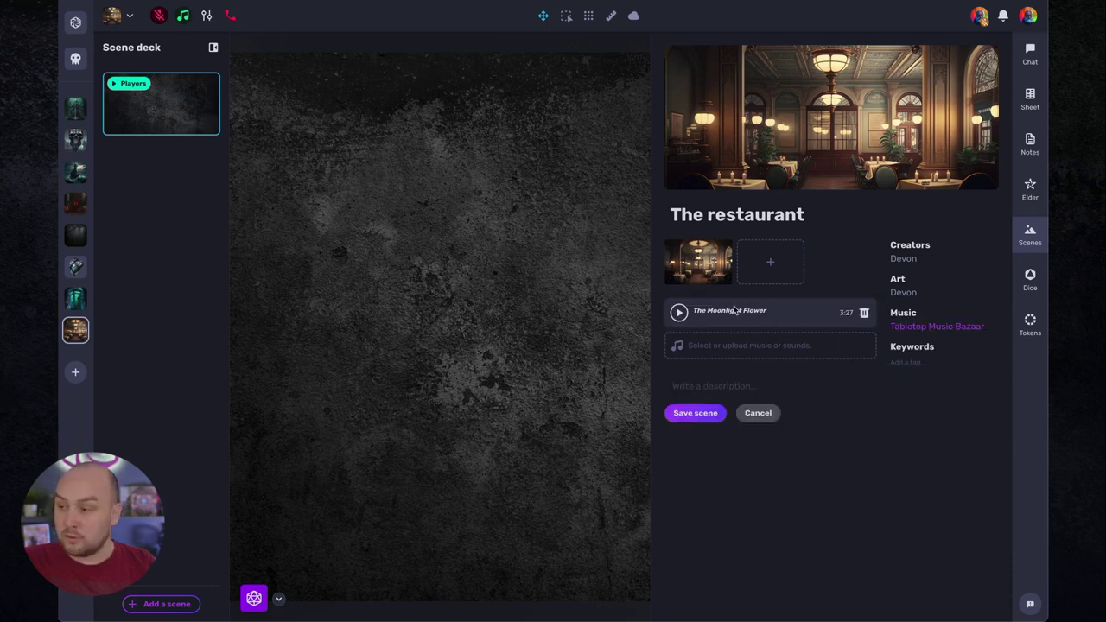
Step: Leave the scene's description empty, save "The restaurant" and add it to the scene deck
left_click(716, 385)
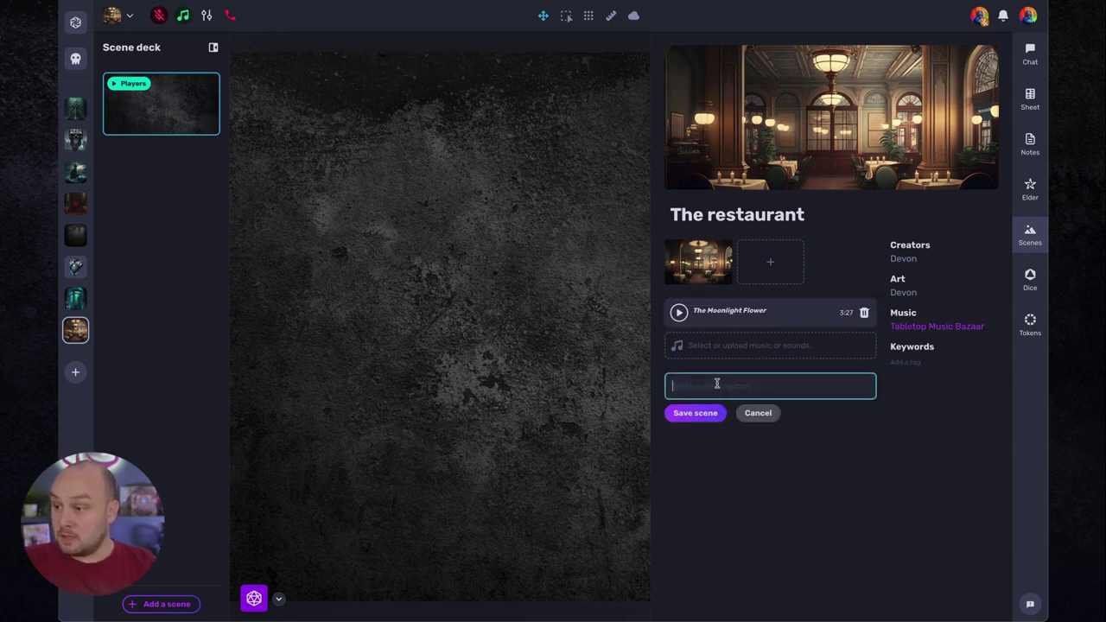
left_click(859, 447)
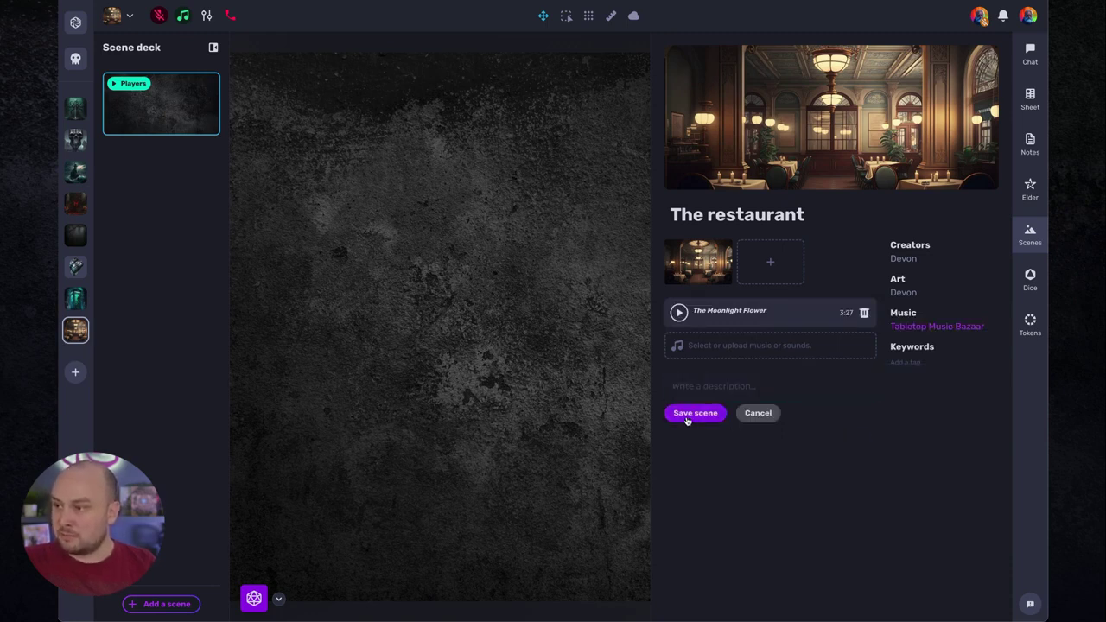
left_click(687, 416)
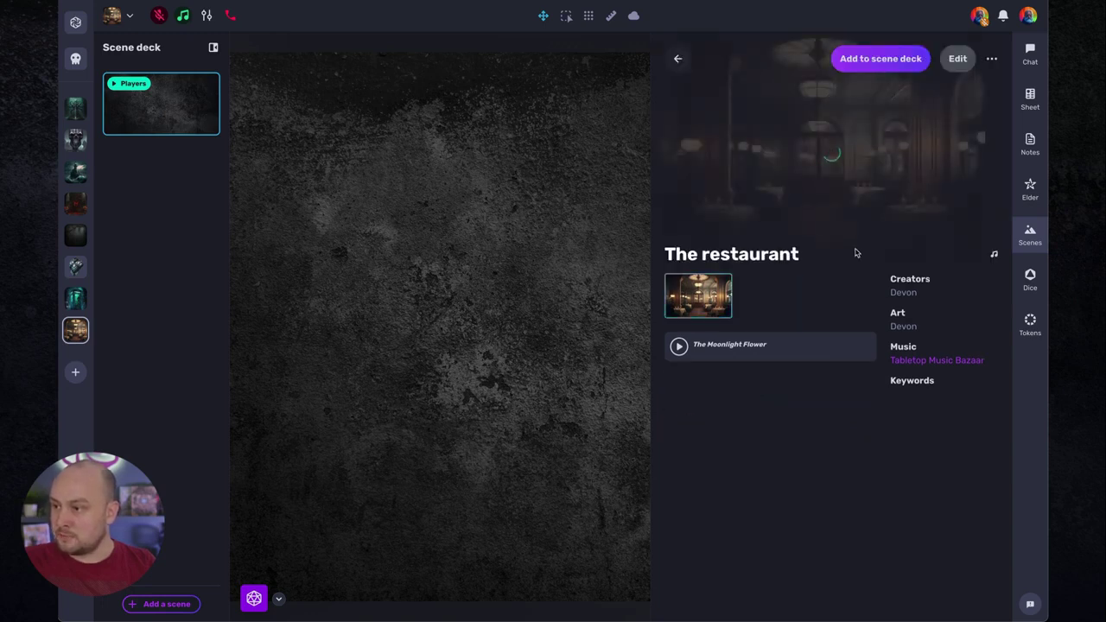
left_click(916, 61)
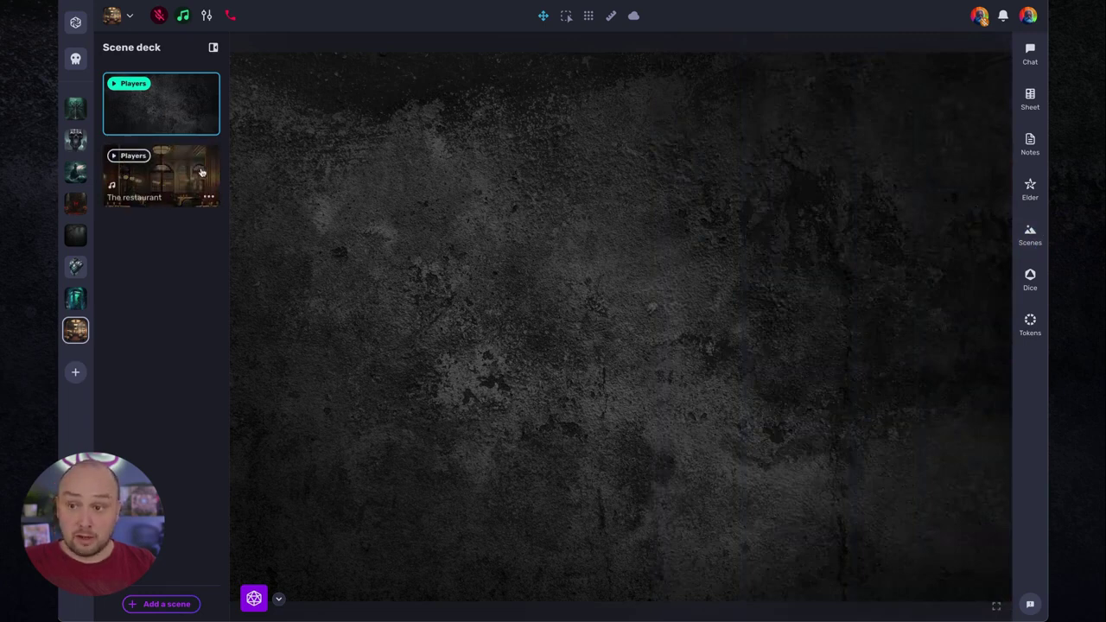
Step: Show "The restaurant" scene to the players and open the campaign's character sheets
left_click(118, 156)
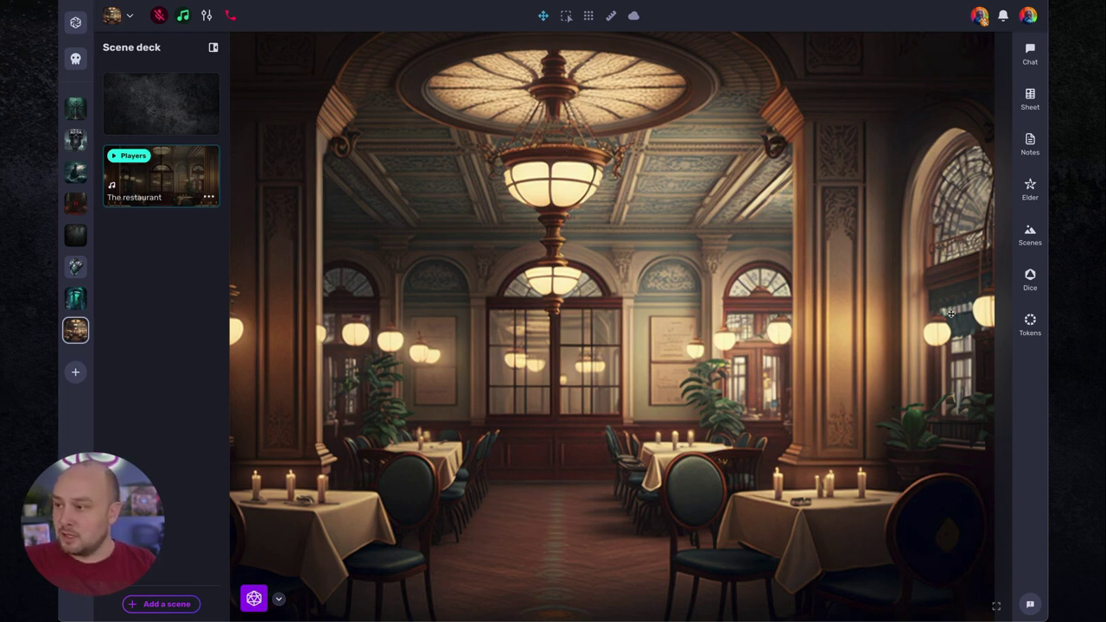
left_click(1031, 99)
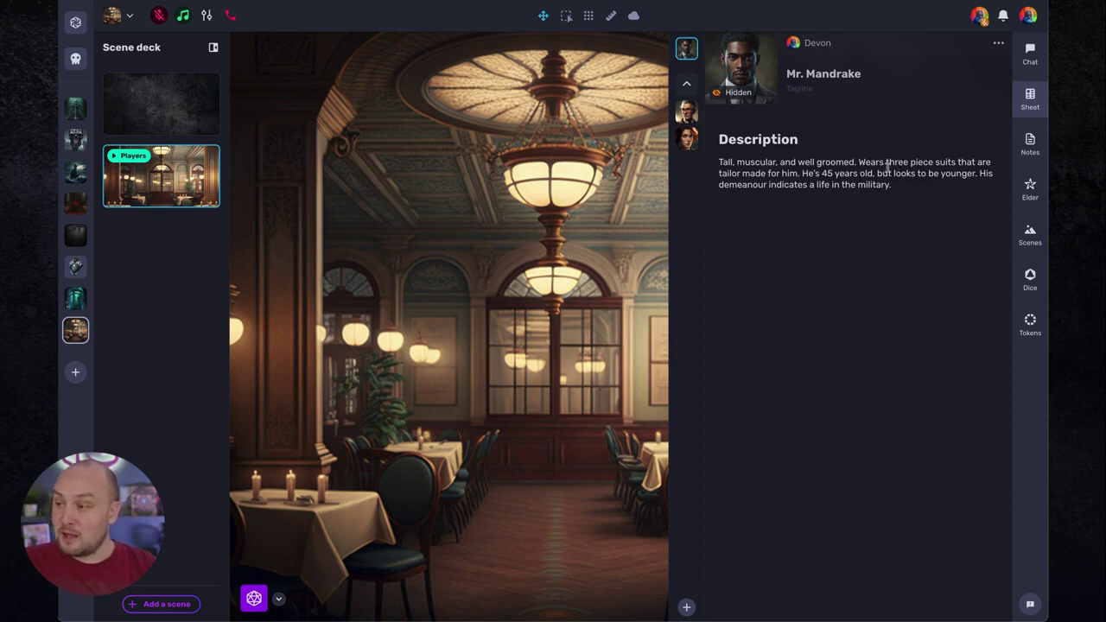
Step: Roll one D20 and open the chat to view the roll
left_click(257, 599)
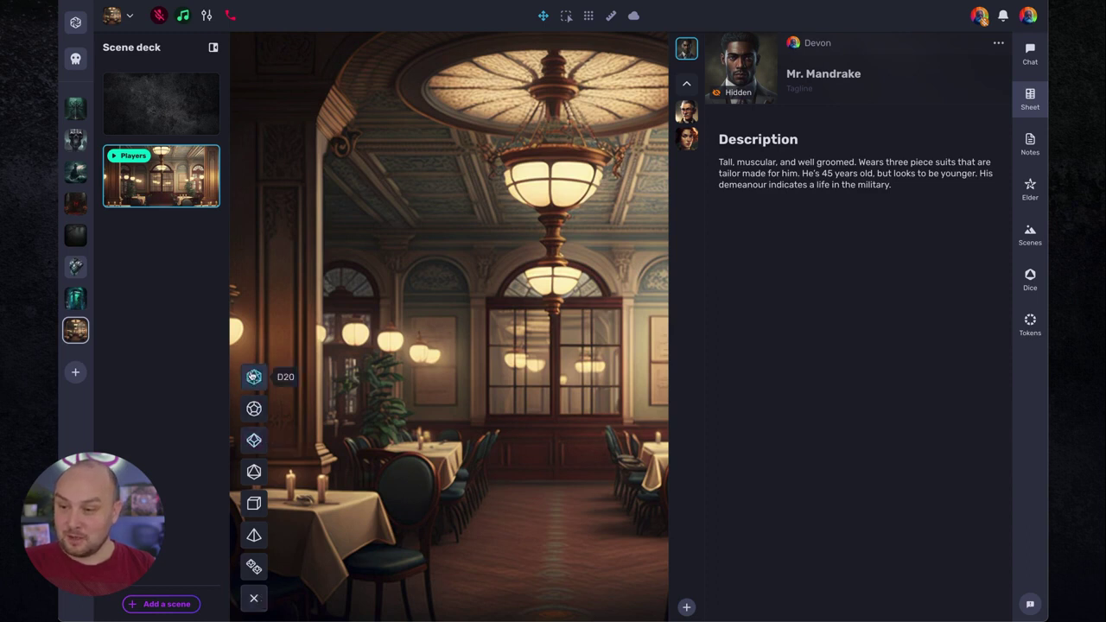
left_click(254, 377)
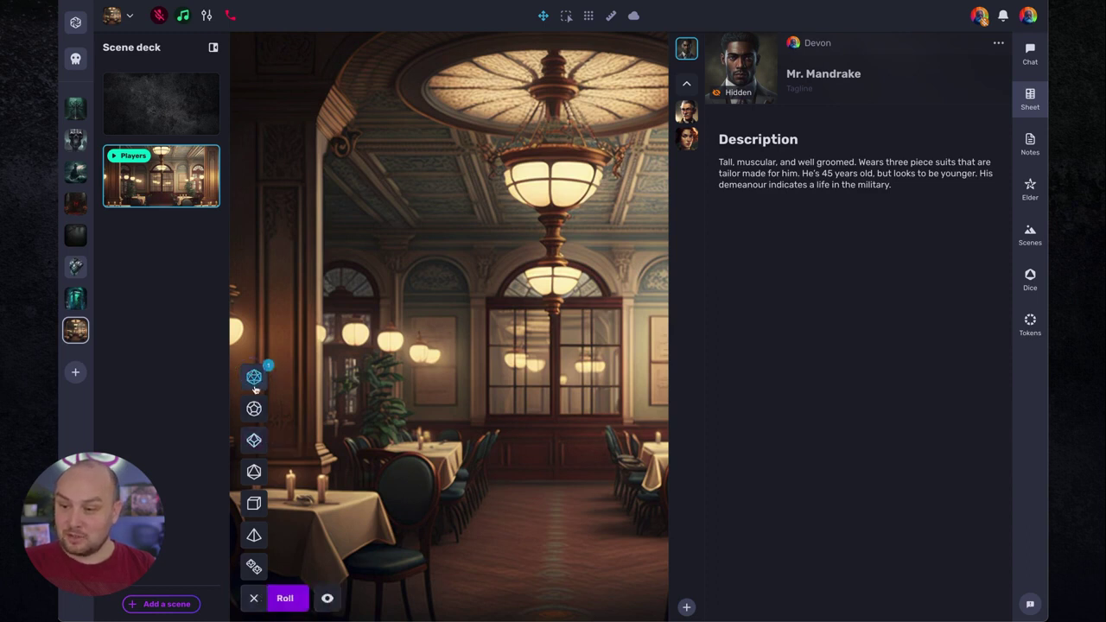
left_click(285, 599)
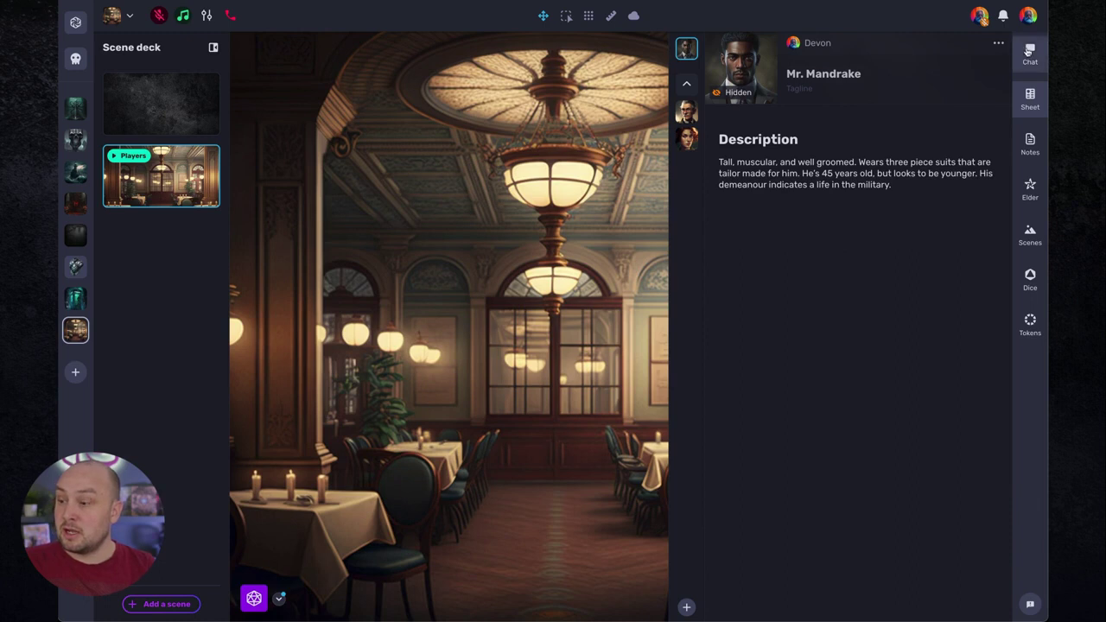
left_click(1029, 52)
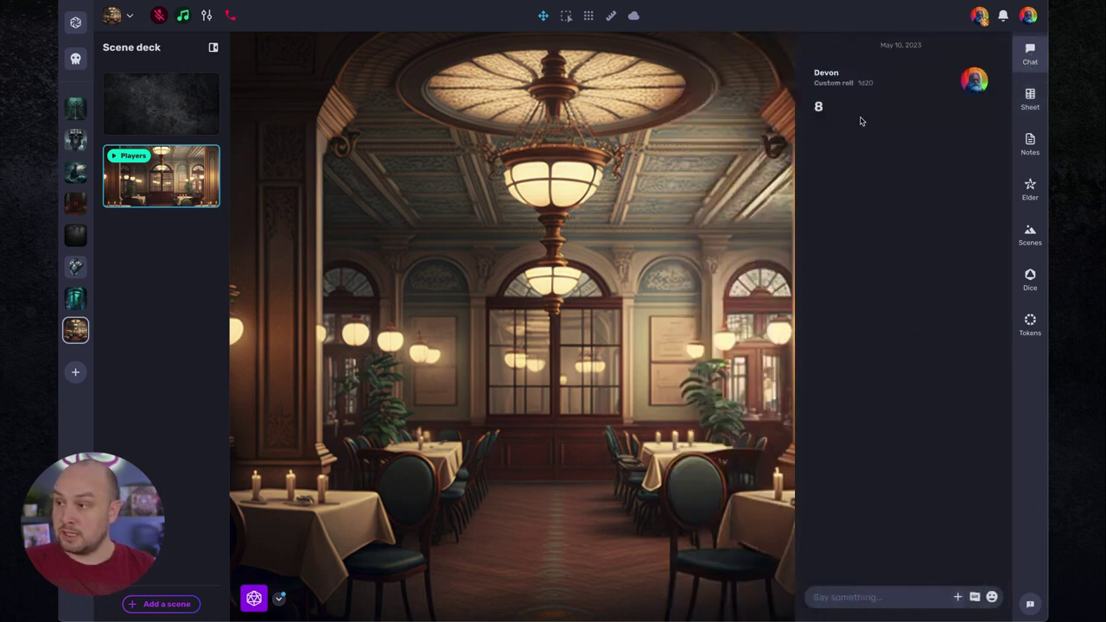
Step: Show the recent dice rolls over the scene and send the chat message "Hi is everyone ready to start?"
left_click(279, 599)
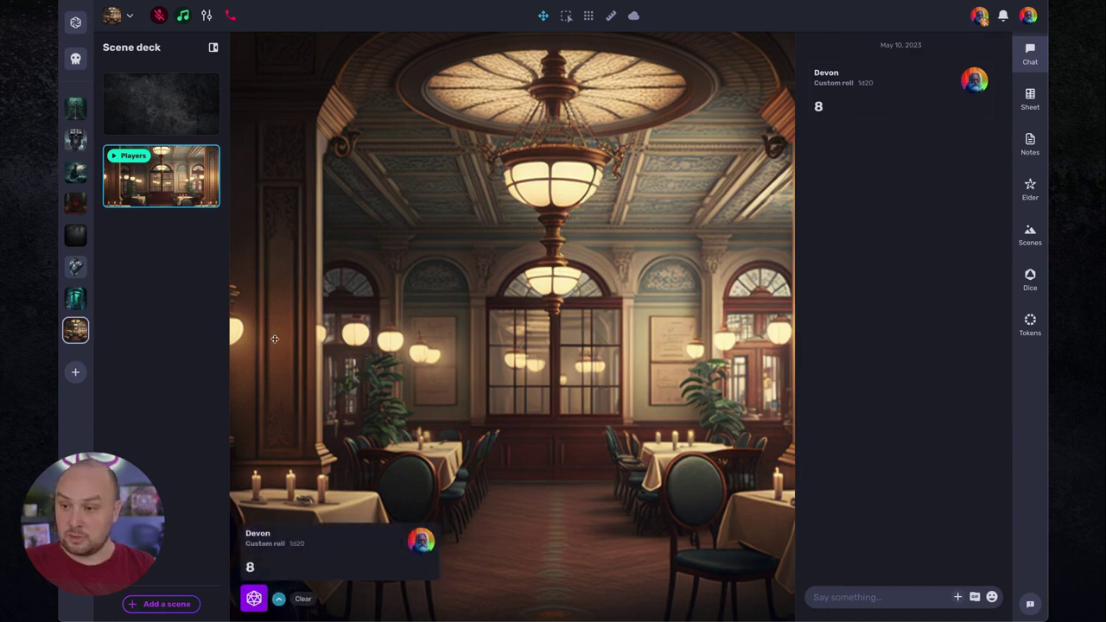
left_click(857, 597)
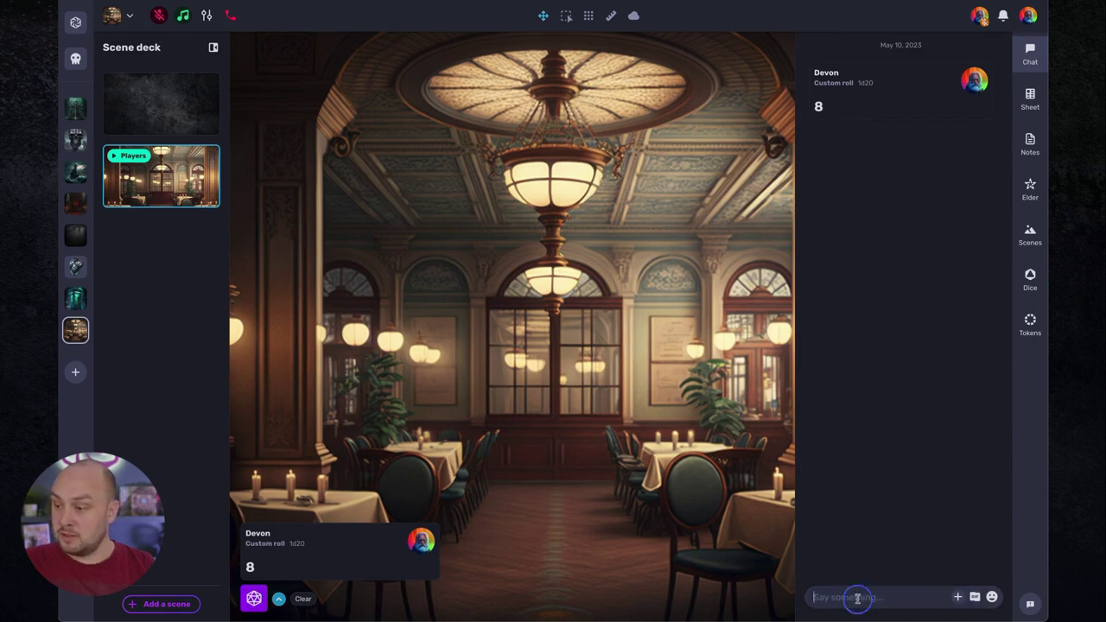
type("Hi is")
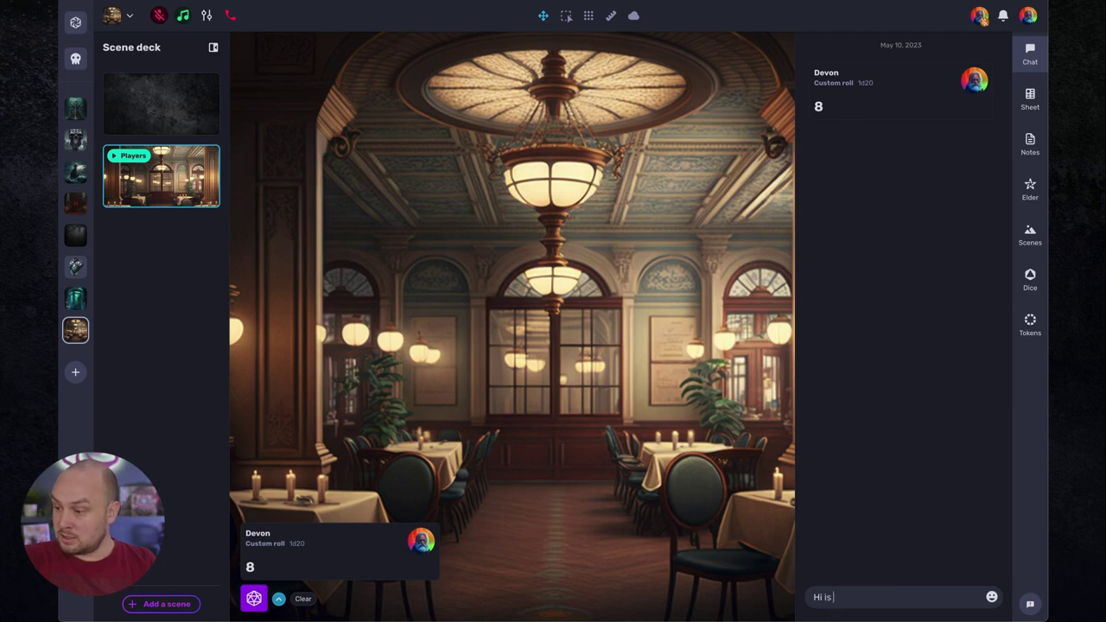
type(" everyone ready to start?")
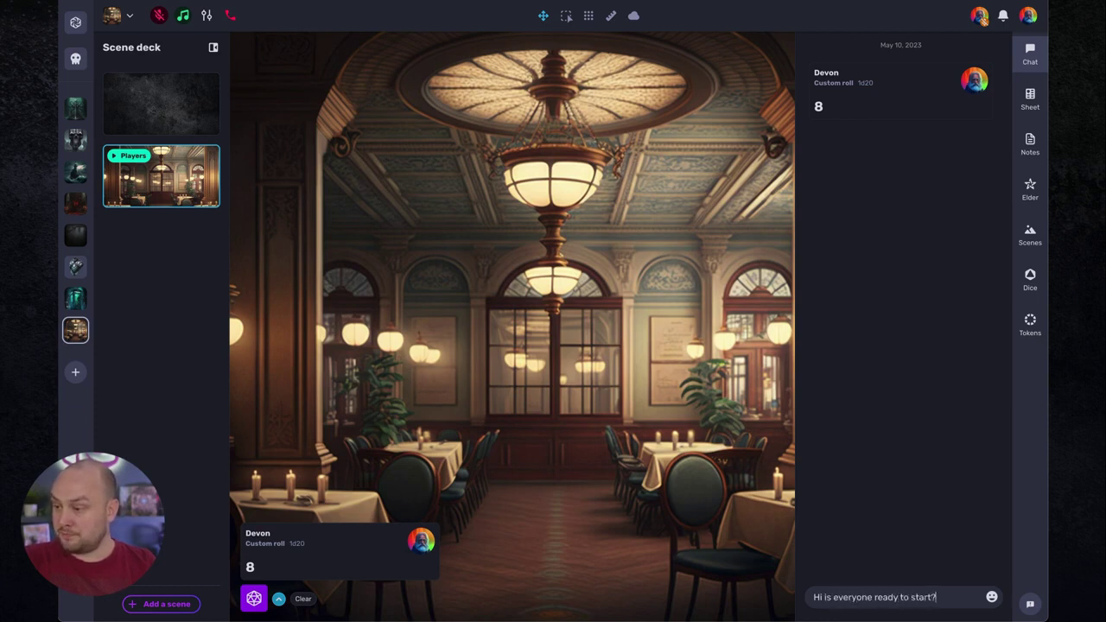
key("Return")
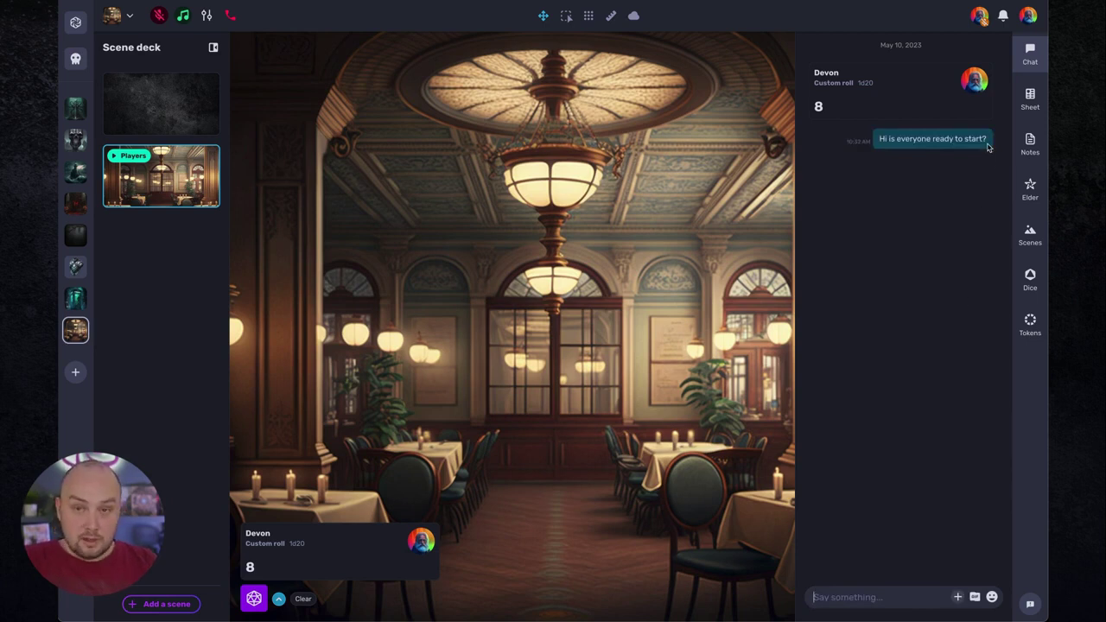
Step: Open the scene library to view the available scenes and leave the live session for the campaign page
left_click(1030, 233)
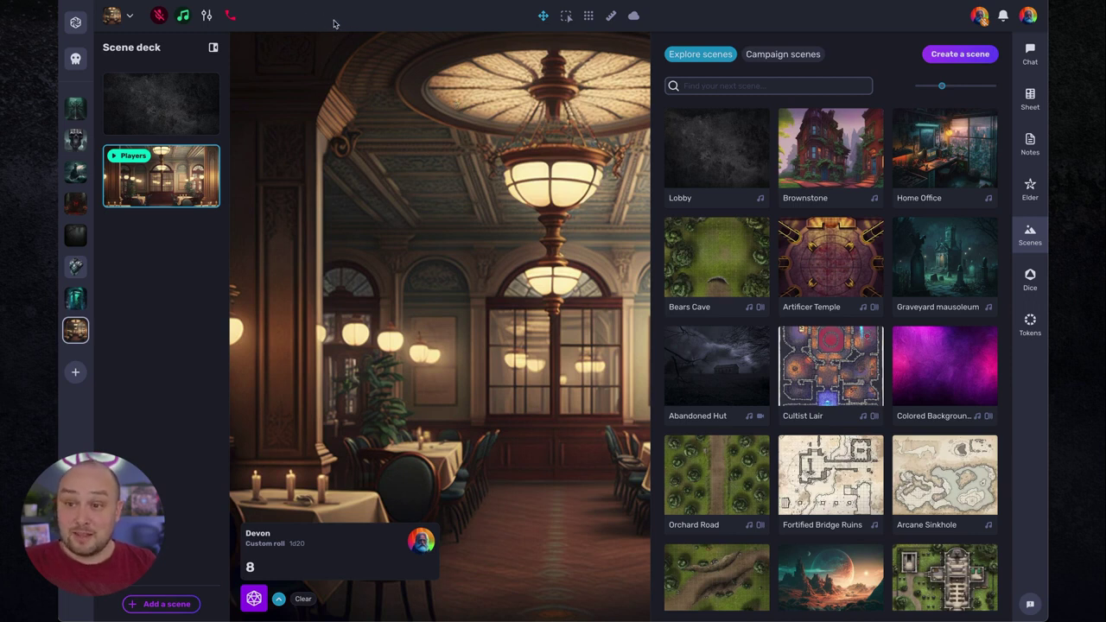
left_click(230, 14)
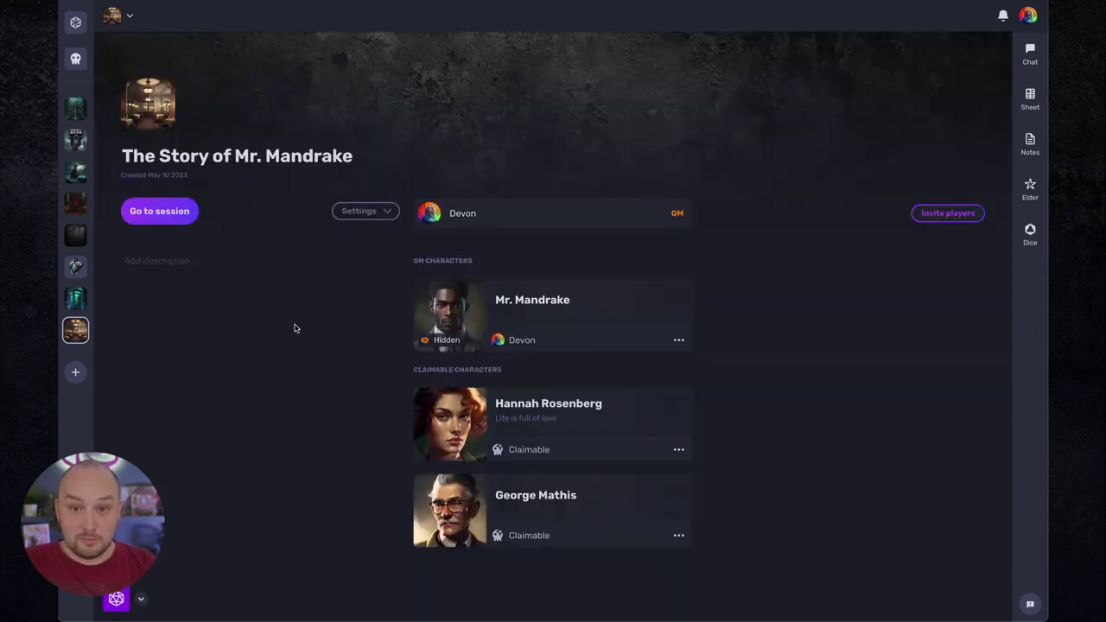